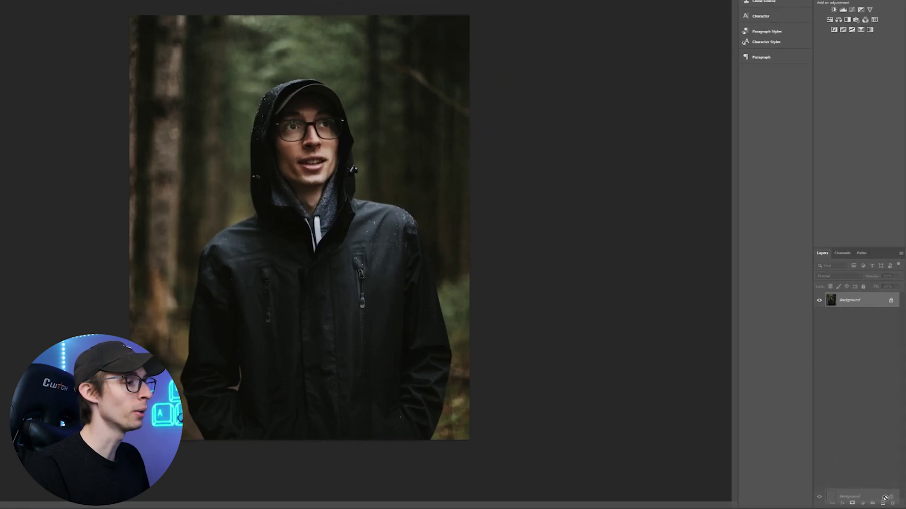
# - Duplicate the background photo layer and add a new layer above it filled with black
pyautogui.hotkey('ctrl', 'j')
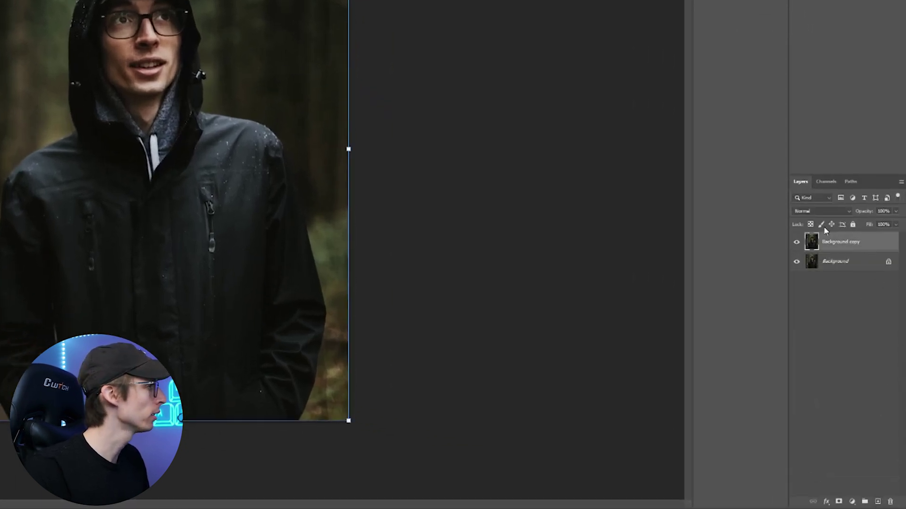
pyautogui.click(831, 359)
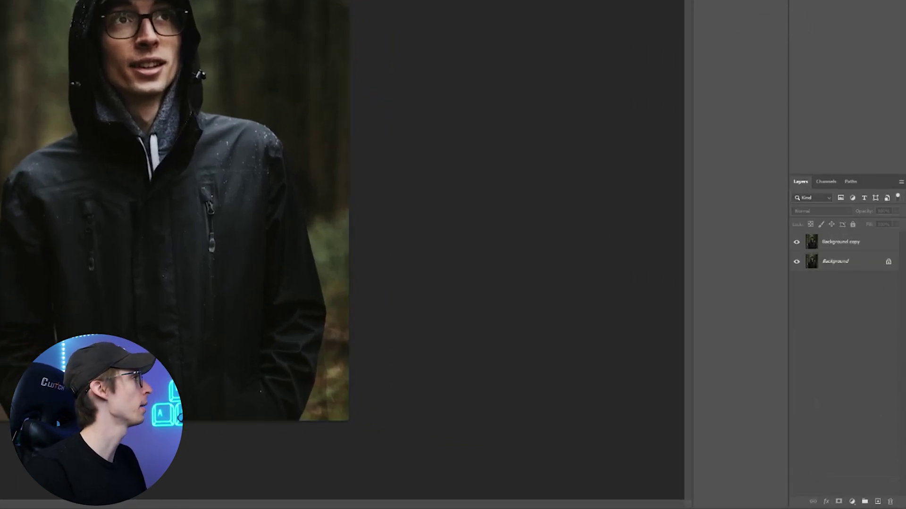
pyautogui.click(878, 502)
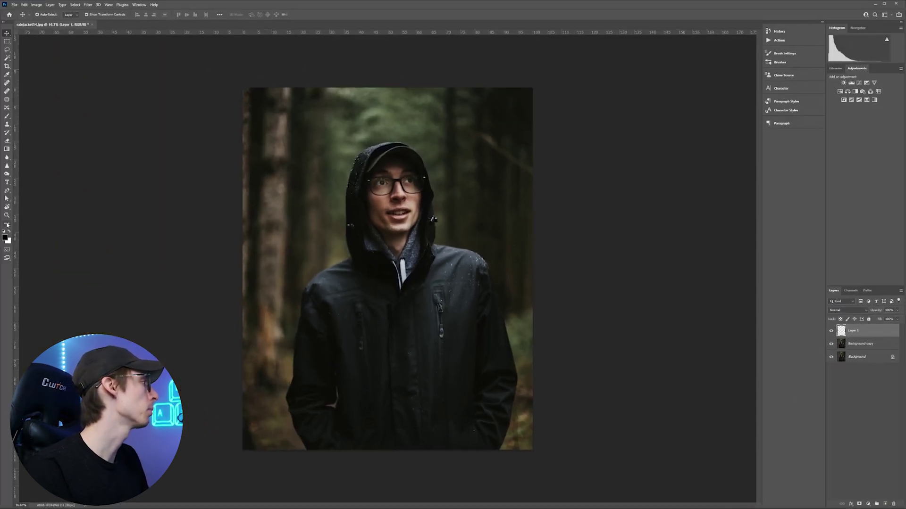
pyautogui.click(7, 224)
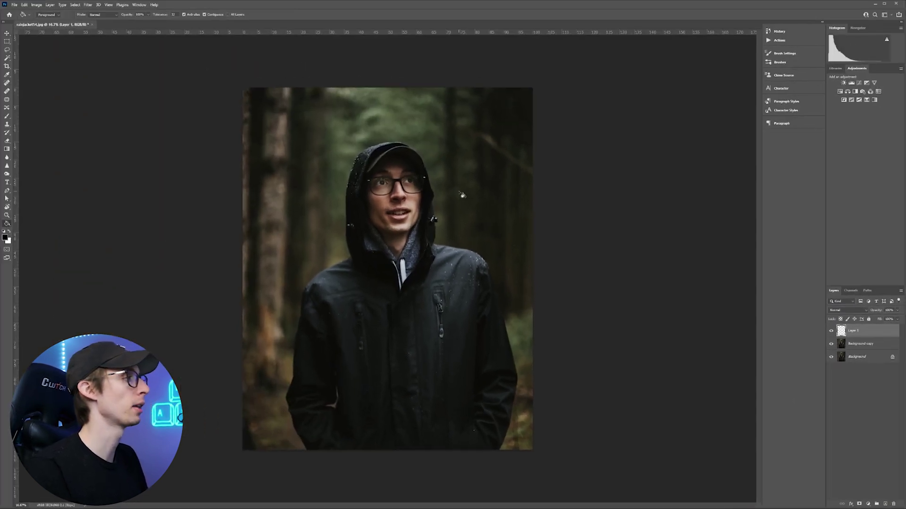
pyautogui.click(437, 232)
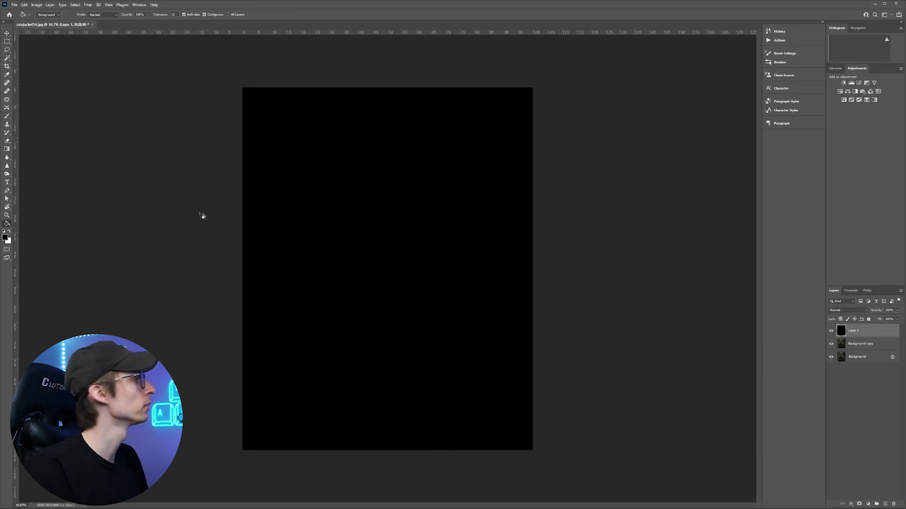
# - Apply the Add Noise filter to the black layer at 40%, with uniform distribution and monochromatic enabled
pyautogui.press('v')
pyautogui.click(89, 5)
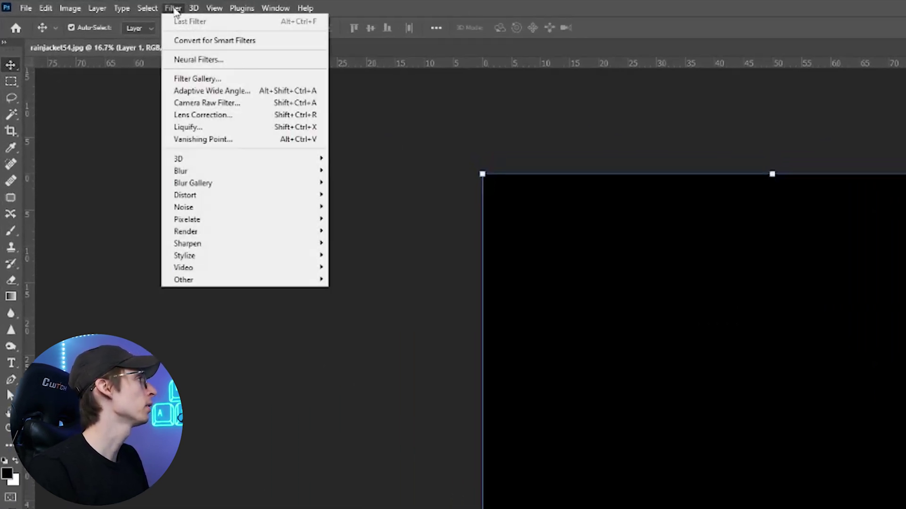
pyautogui.moveTo(236, 207)
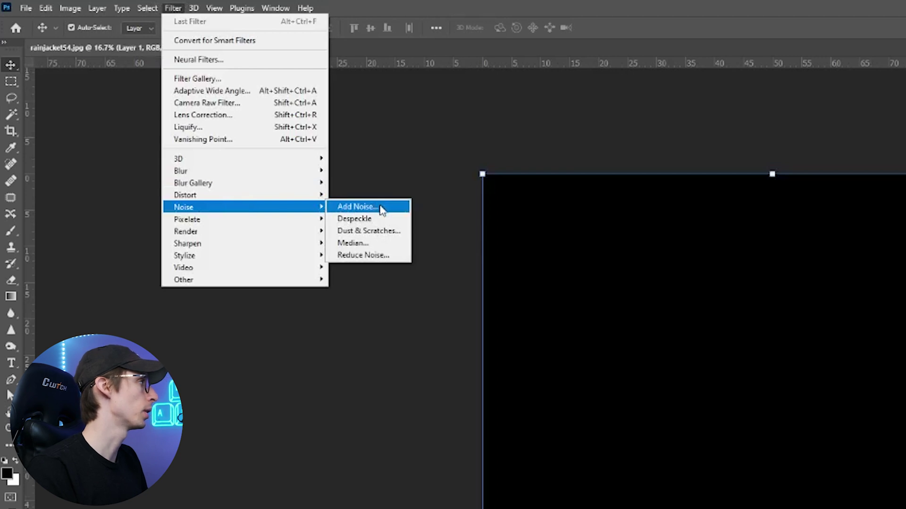
pyautogui.click(386, 206)
pyautogui.click(415, 307)
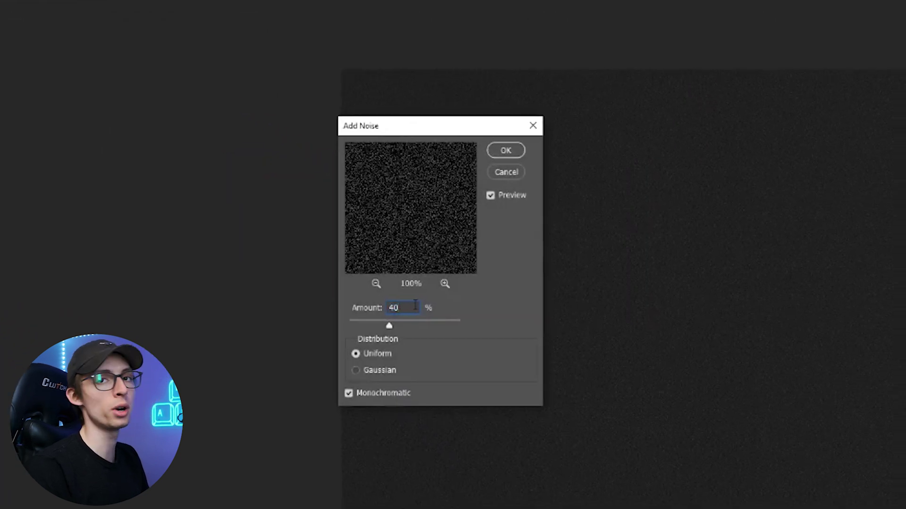
pyautogui.press('Return')
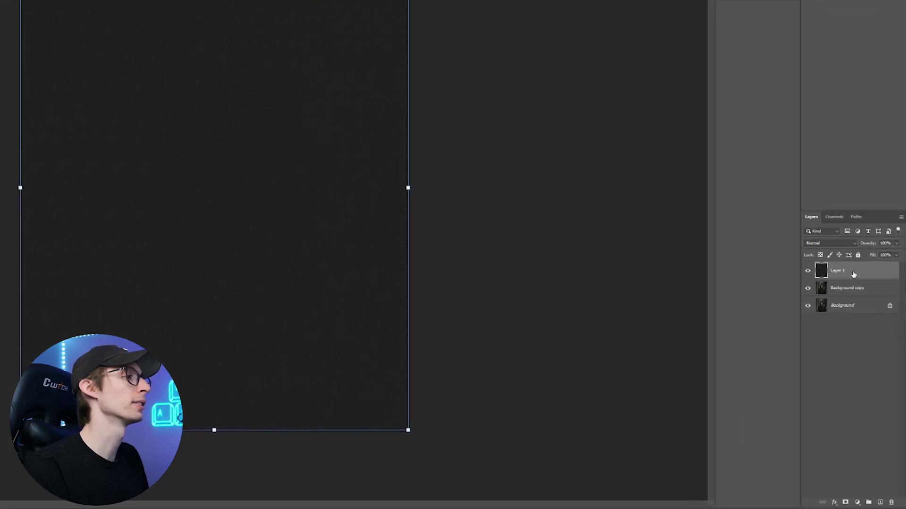
# - Set the noise layer's blend mode to Screen and duplicate it, hiding the original noise layer
pyautogui.click(844, 243)
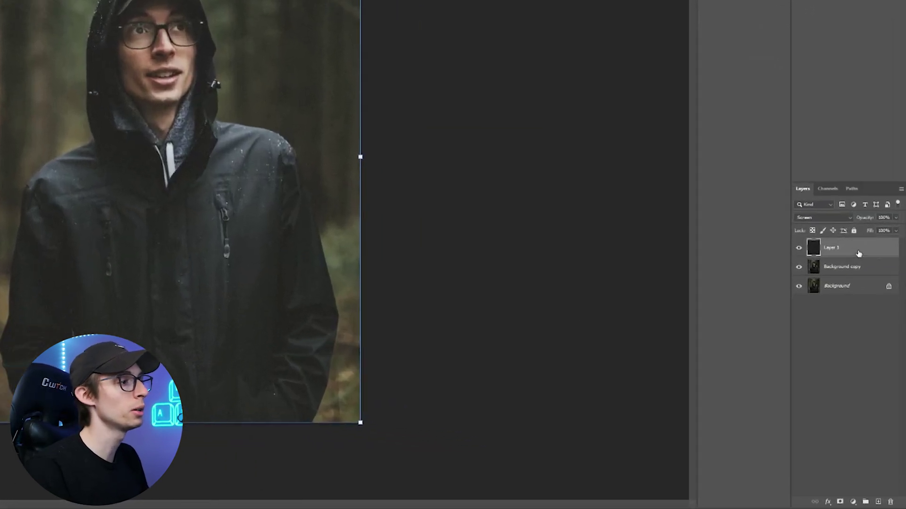
pyautogui.moveTo(859, 254); pyautogui.dragTo(877, 501)
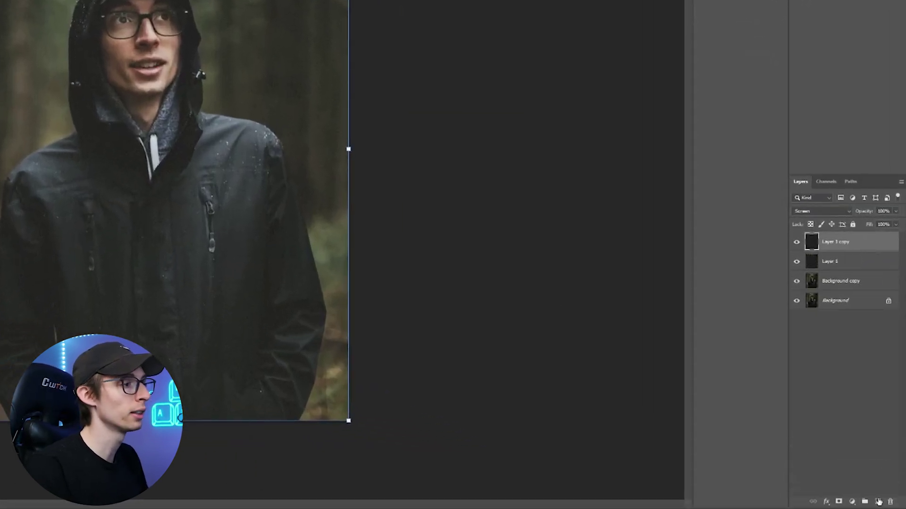
pyautogui.click(798, 268)
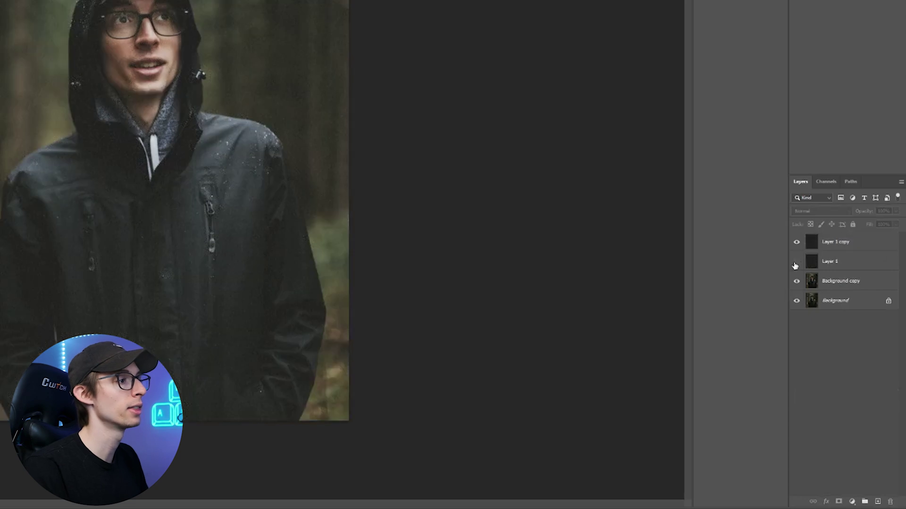
# - Put the hidden original noise layer in a new group named Backups, placed directly above the locked Background layer
pyautogui.click(851, 265)
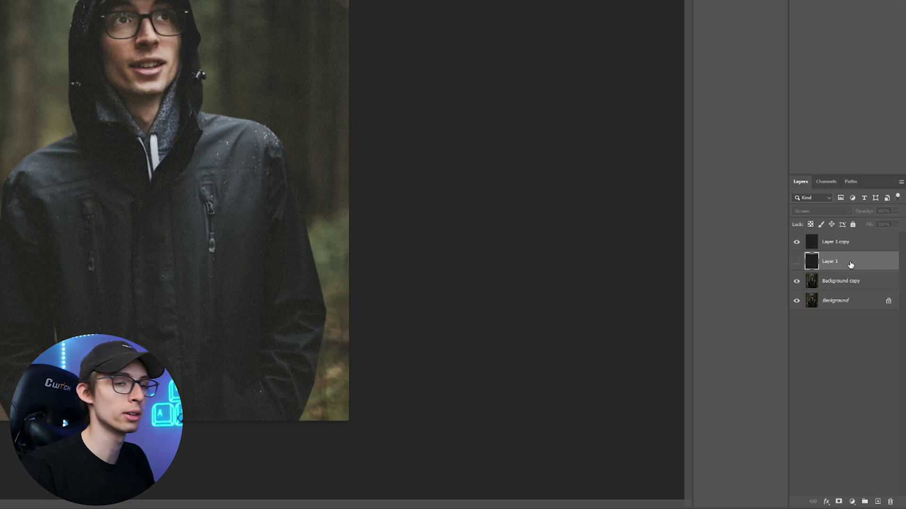
pyautogui.doubleClick(834, 241)
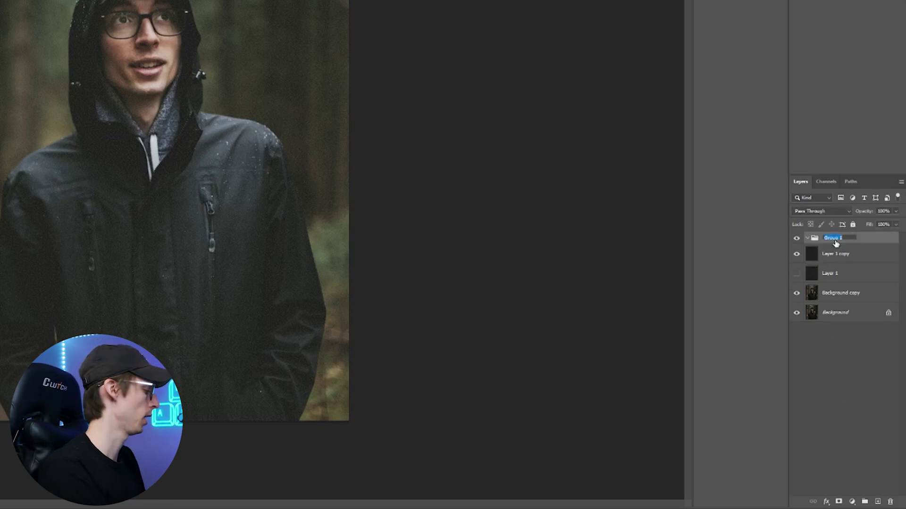
pyautogui.write('Back')
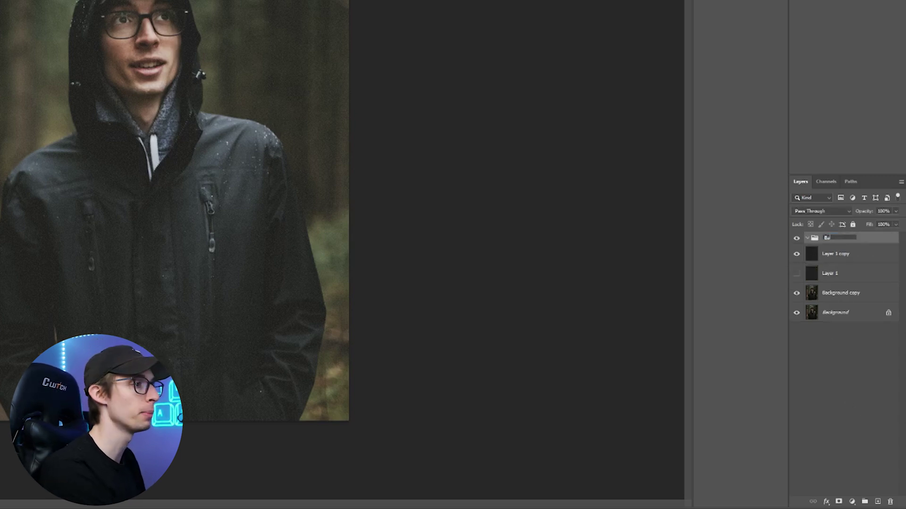
pyautogui.write('upd')
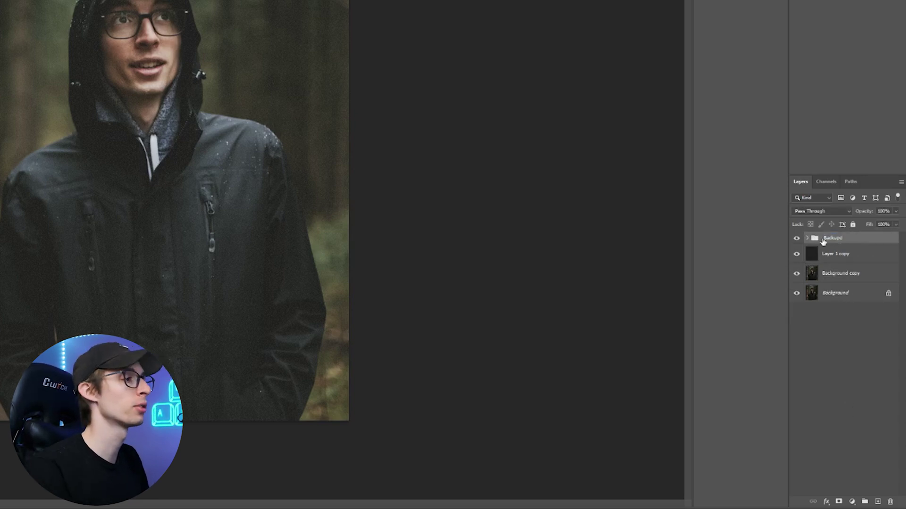
pyautogui.moveTo(820, 239); pyautogui.dragTo(833, 283)
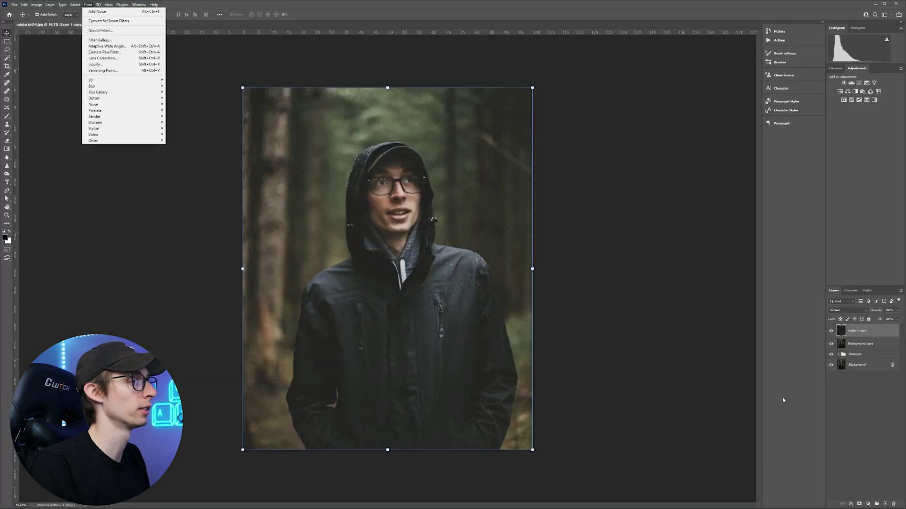
pyautogui.click(835, 403)
# - Apply Motion Blur to the duplicated noise layer with an angle of -65° and a distance of 75 pixels
pyautogui.click(873, 332)
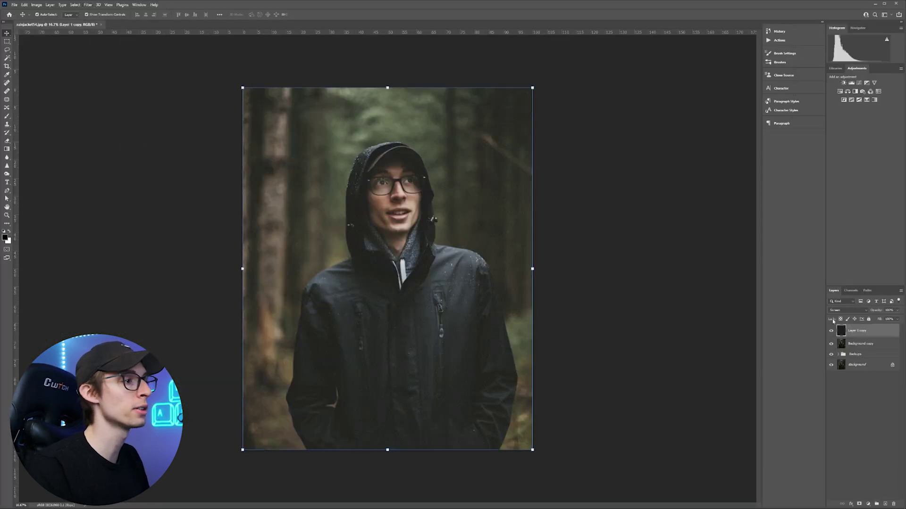
pyautogui.click(89, 4)
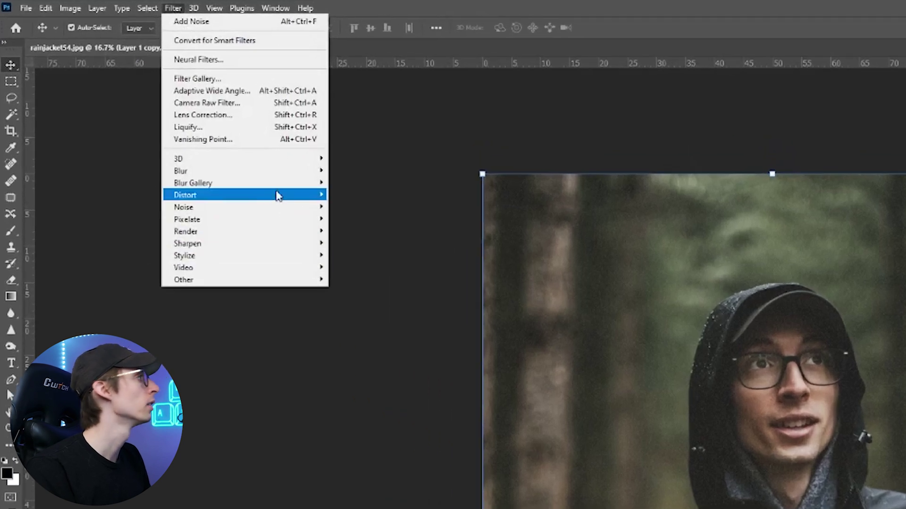
pyautogui.moveTo(292, 176)
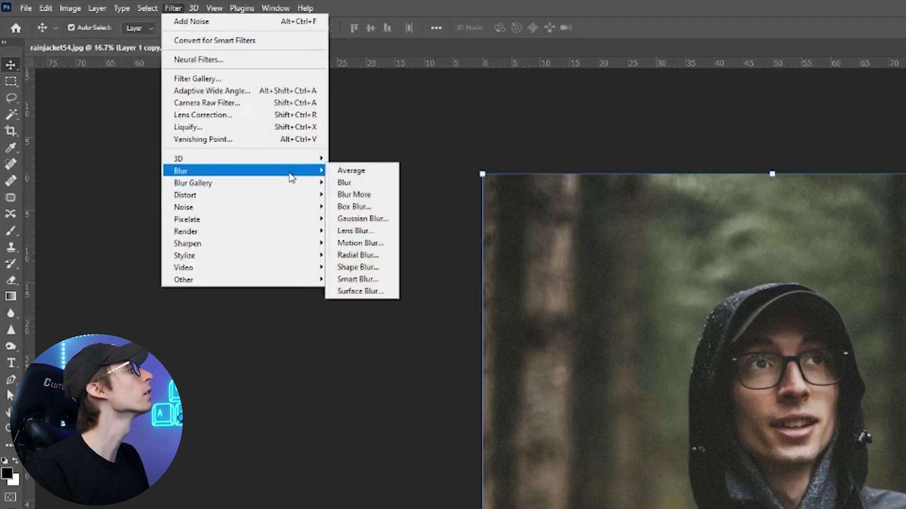
pyautogui.click(388, 249)
pyautogui.click(625, 261)
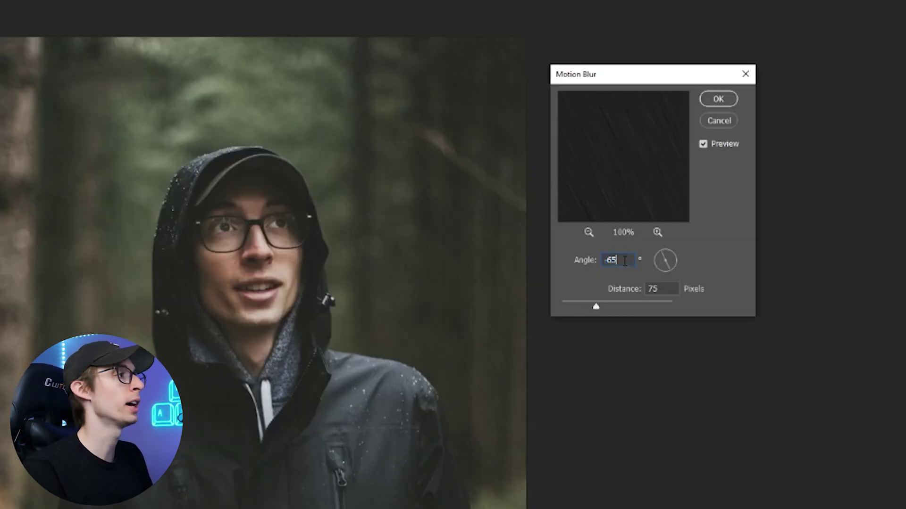
pyautogui.press('Up')
pyautogui.press('Up')
pyautogui.press('Up')
pyautogui.press('Up')
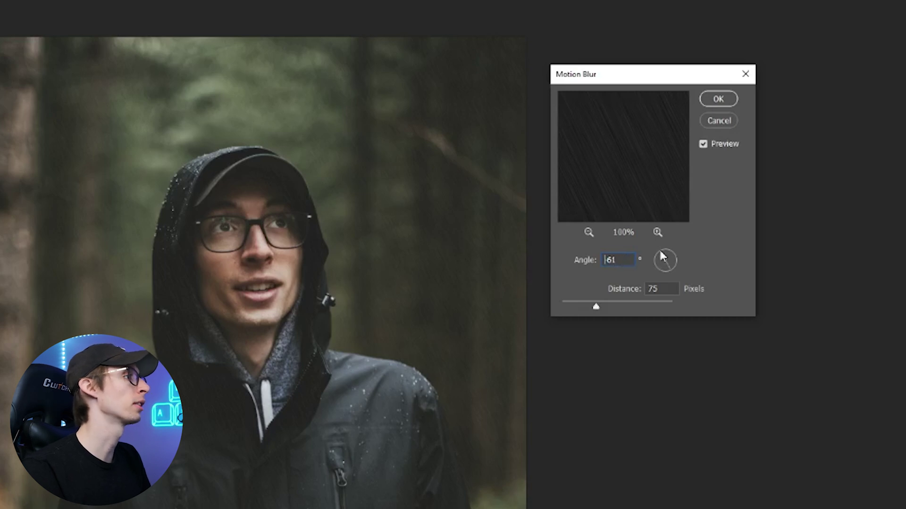
pyautogui.moveTo(626, 260); pyautogui.dragTo(605, 261)
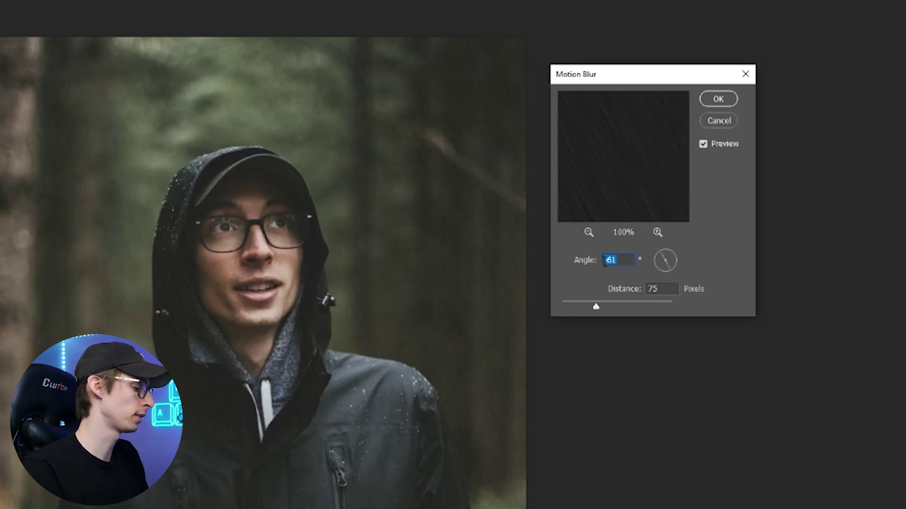
pyautogui.write('-65')
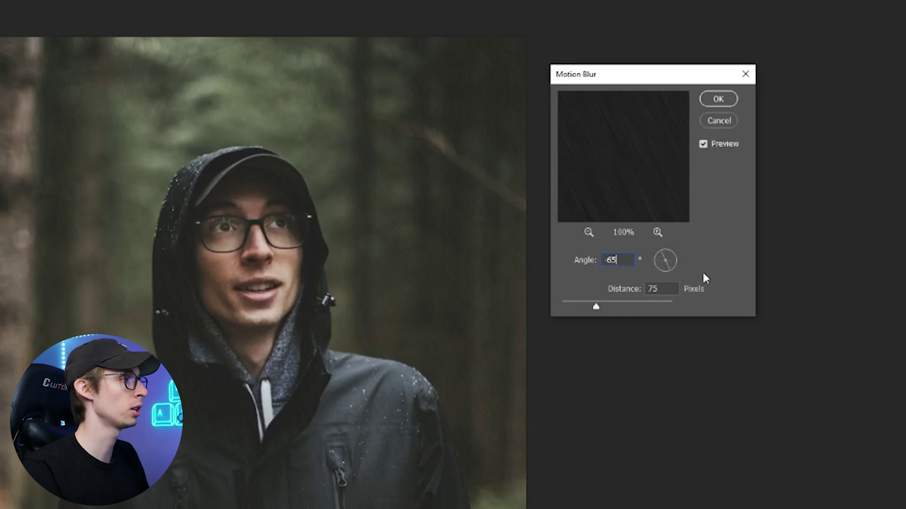
pyautogui.press('Tab')
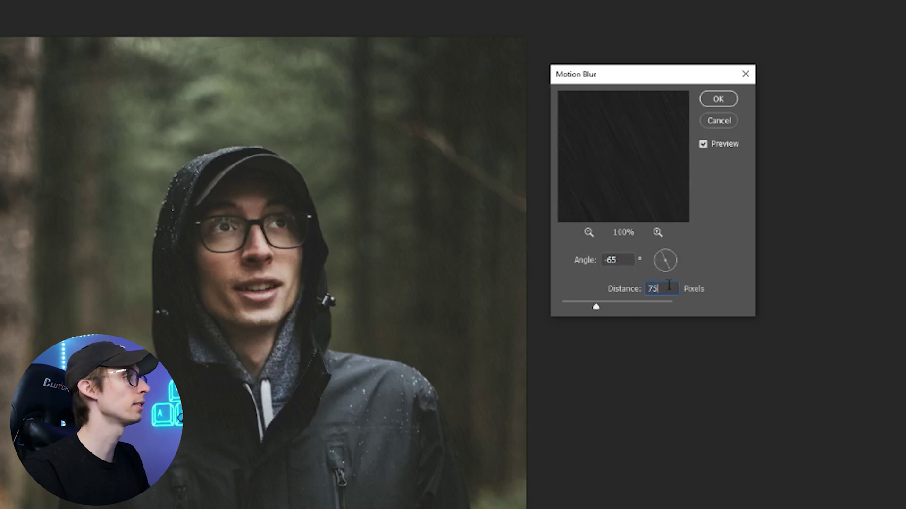
pyautogui.click(718, 99)
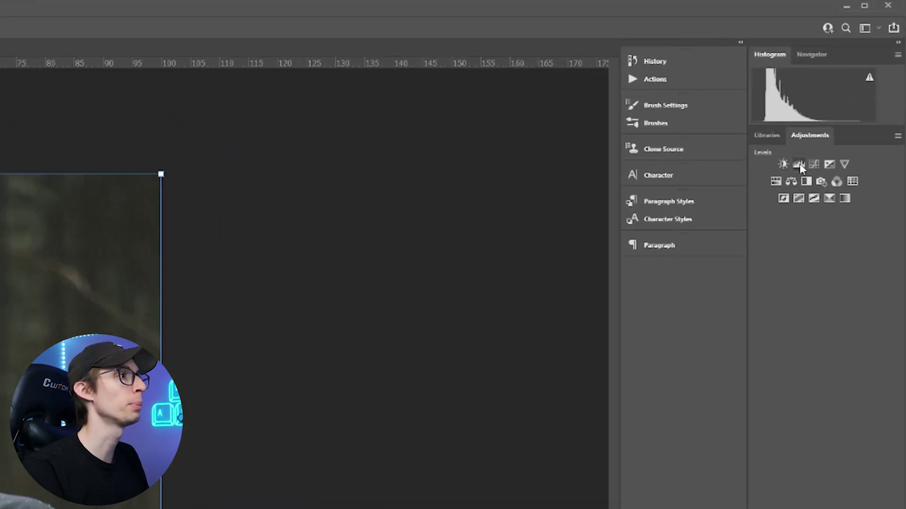
# - Add a Levels adjustment clipped to the blurred noise layer, and adjust its black point and midtones to bring out rain streaks
pyautogui.click(843, 96)
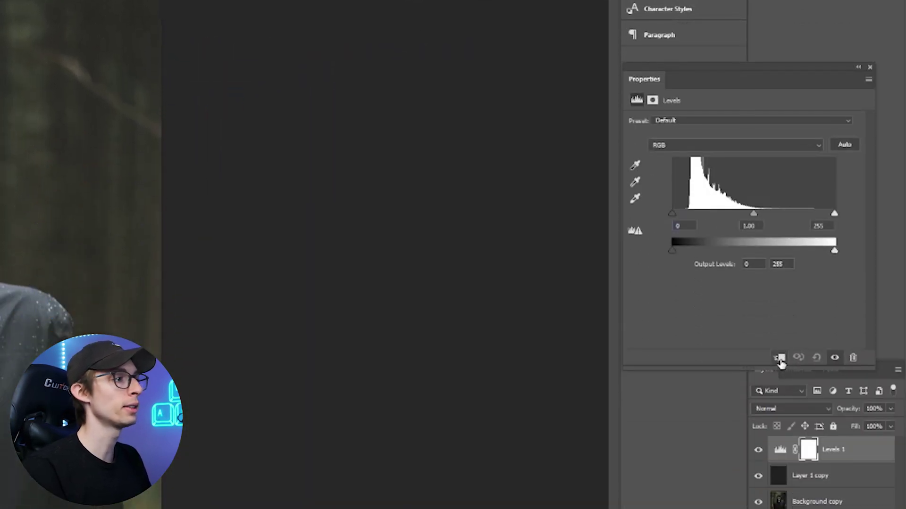
pyautogui.click(780, 333)
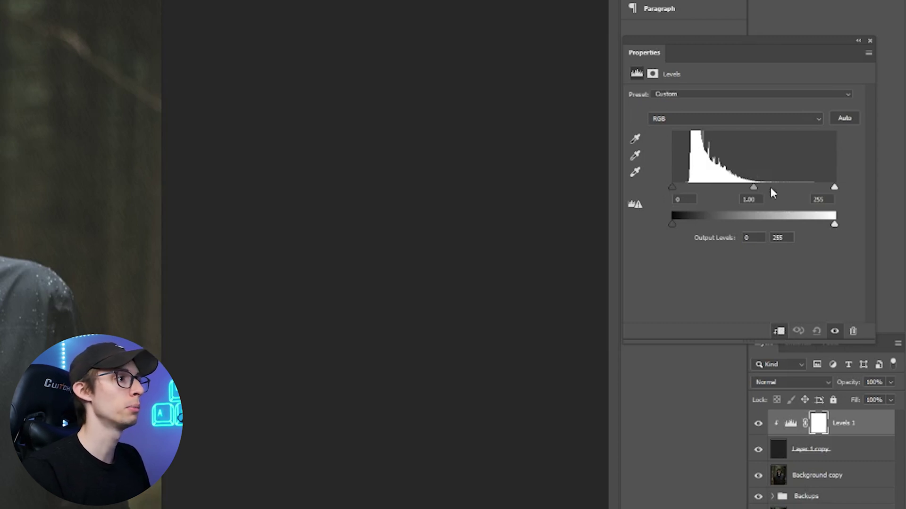
pyautogui.moveTo(672, 183); pyautogui.dragTo(684, 183)
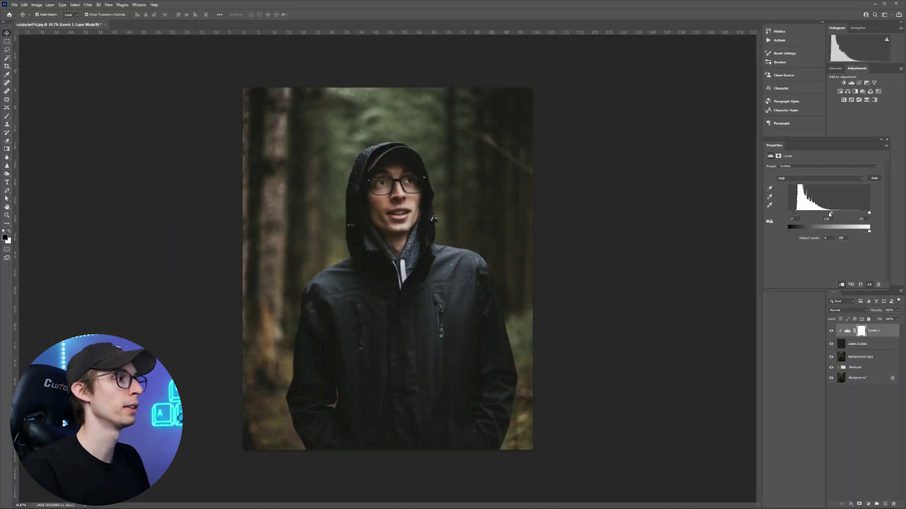
pyautogui.moveTo(832, 214); pyautogui.dragTo(820, 214)
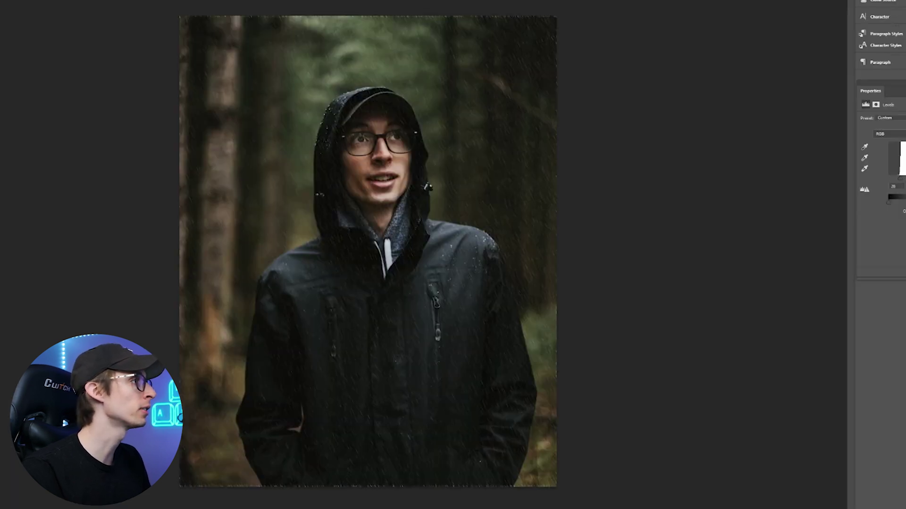
pyautogui.moveTo(901, 183); pyautogui.dragTo(902, 183)
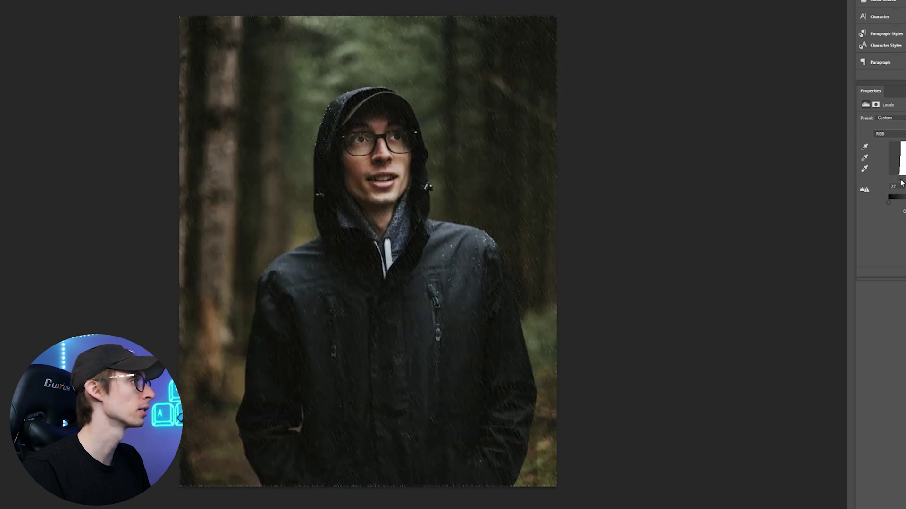
# - Scale the blurred noise layer up from its center to about 107% so its edges extend beyond the canvas
pyautogui.hotkey('ctrl', 'e')
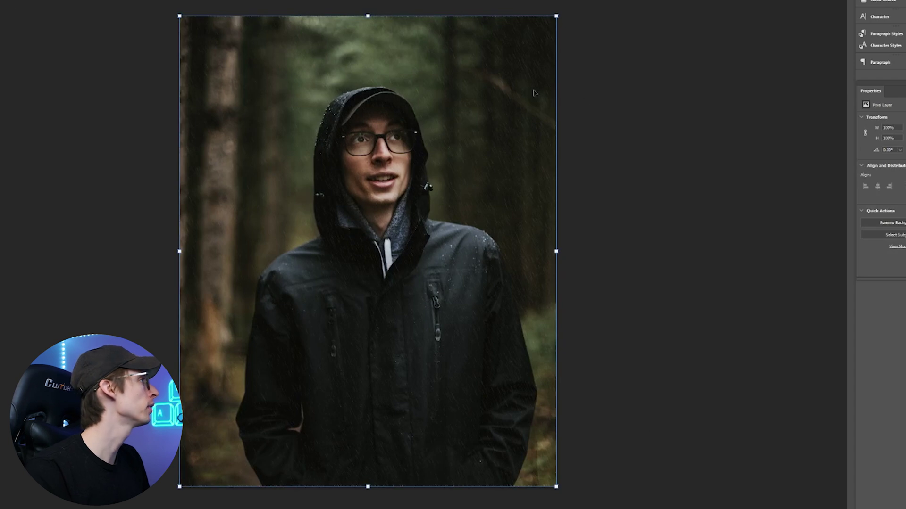
pyautogui.moveTo(368, 16); pyautogui.dragTo(377, 3)
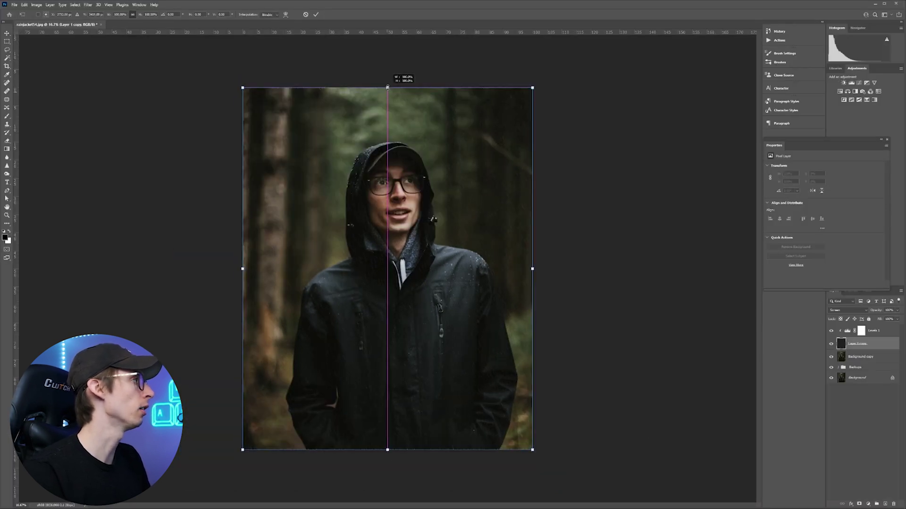
pyautogui.moveTo(387, 87)
pyautogui.mouseDown()
pyautogui.moveTo(399, 55)
pyautogui.moveTo(386, 83)
pyautogui.moveTo(381, 74)
pyautogui.mouseUp()
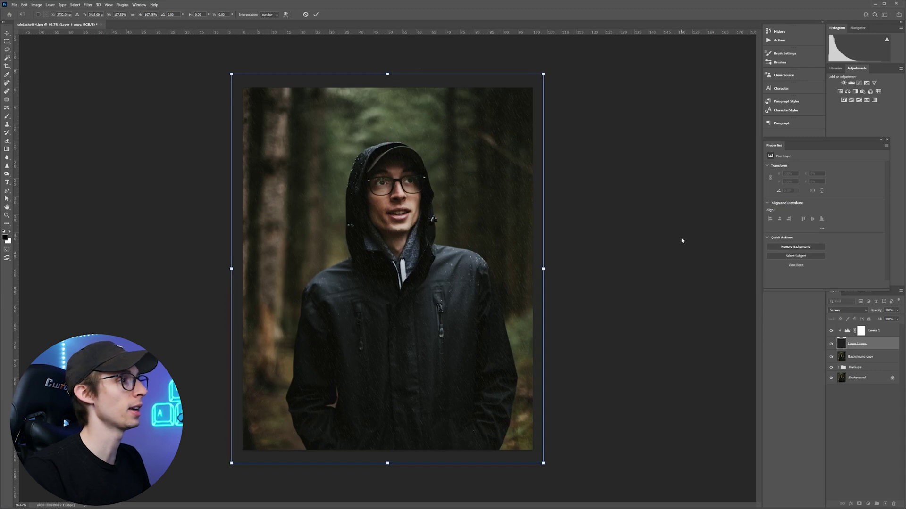
pyautogui.press('Return')
# - Refine the clipped Levels adjustment by lowering the white point and fine-tuning the black point to control the rain's density
pyautogui.click(873, 331)
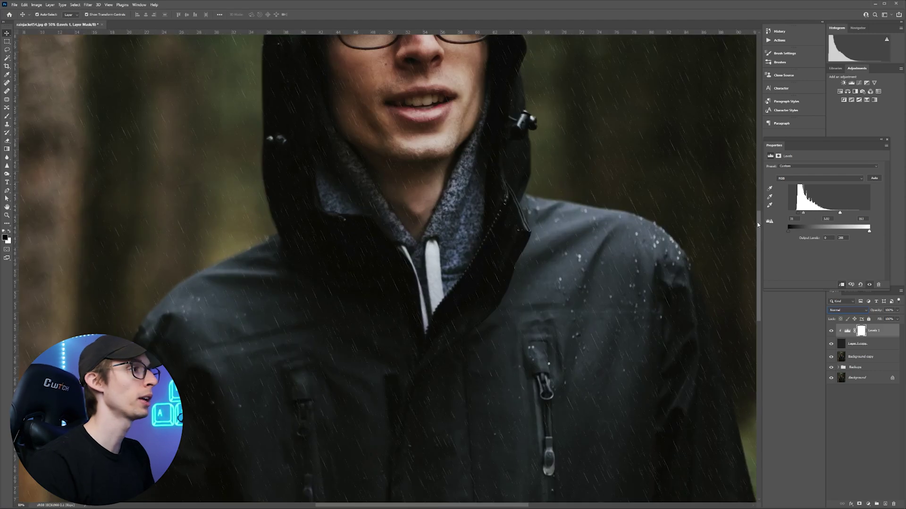
pyautogui.scroll(5, 386, 264)
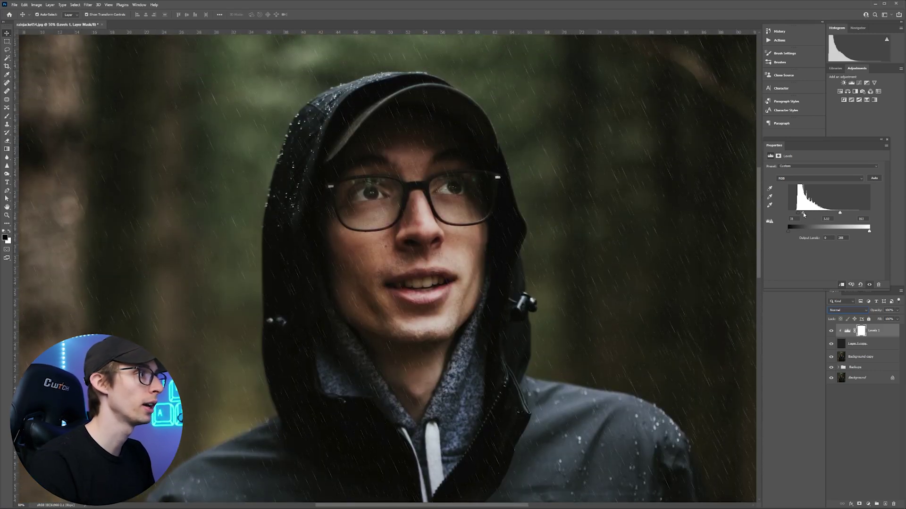
pyautogui.moveTo(804, 214); pyautogui.dragTo(801, 214)
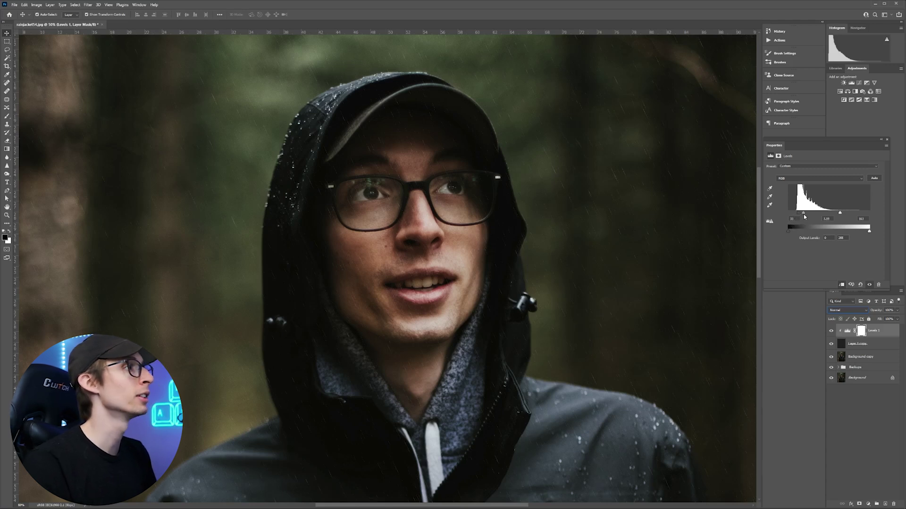
# - Rebalance the black point, midtones and white point of the clipped Levels adjustment to thin out the rain streaks
pyautogui.moveTo(803, 217)
pyautogui.mouseDown()
pyautogui.moveTo(821, 214)
pyautogui.moveTo(807, 219)
pyautogui.mouseUp()
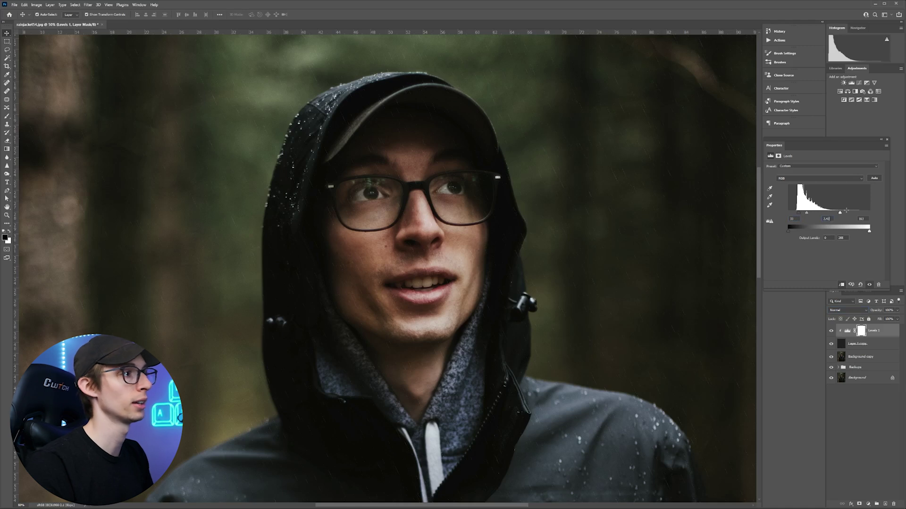
pyautogui.press('Return')
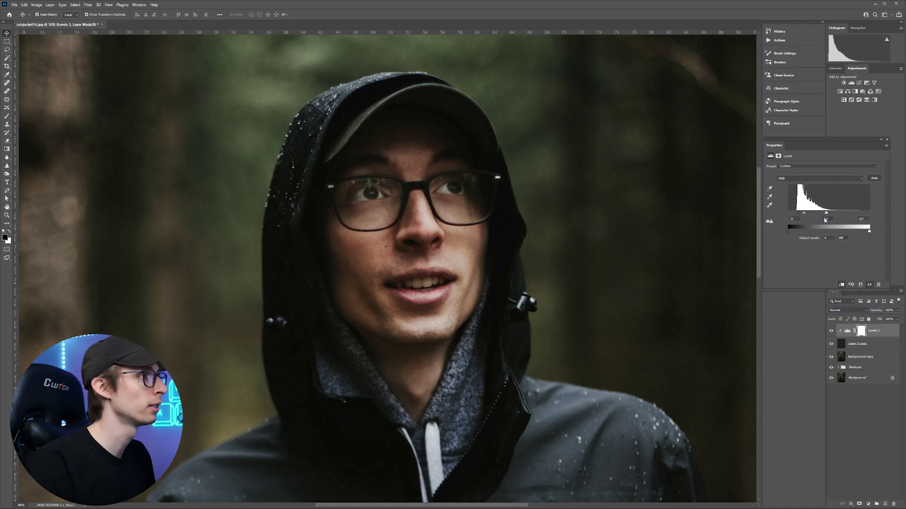
pyautogui.moveTo(825, 220)
pyautogui.mouseDown()
pyautogui.moveTo(850, 224)
pyautogui.moveTo(838, 222)
pyautogui.mouseUp()
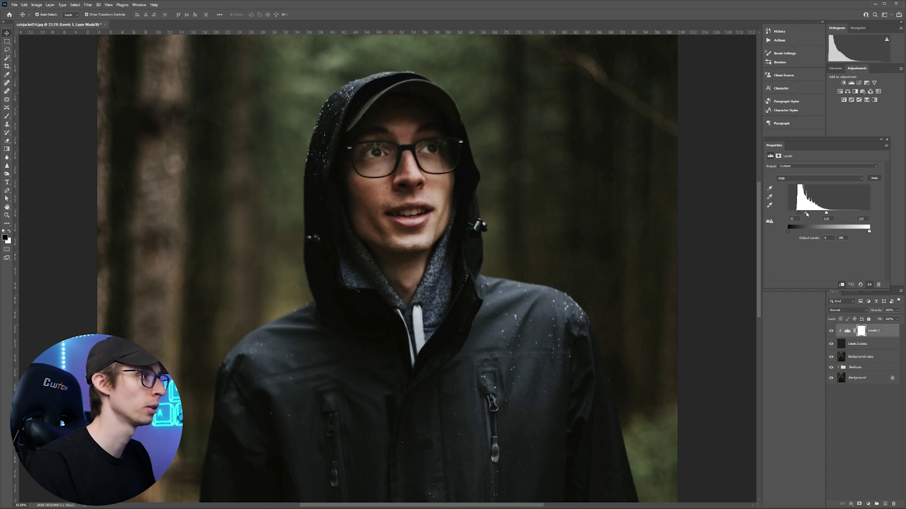
pyautogui.write('30')
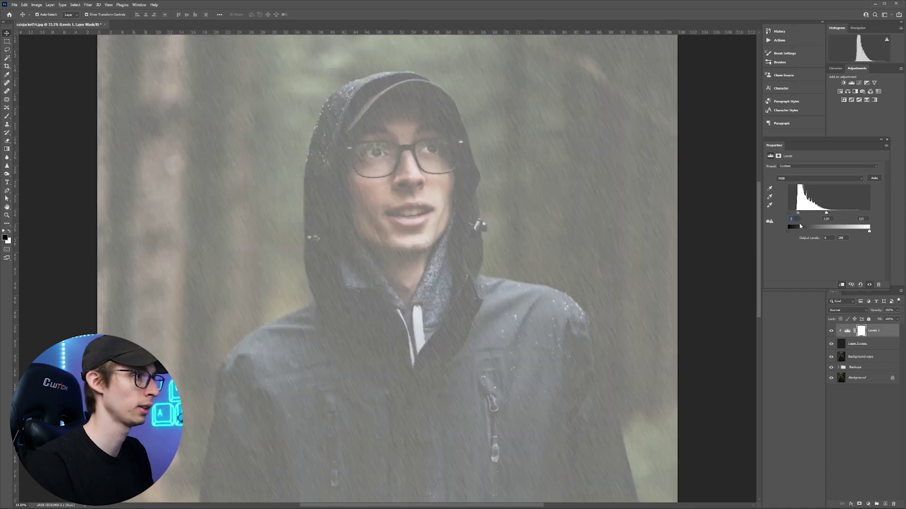
pyautogui.moveTo(803, 217); pyautogui.dragTo(807, 215)
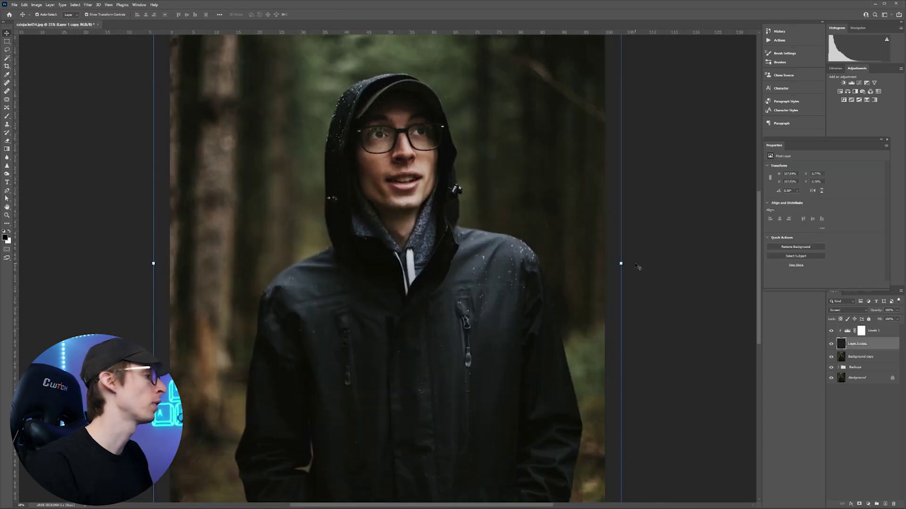
# - Scale the blurred noise layer up from its center to about 142% for larger raindrops, then deselect it
pyautogui.hotkey('ctrl', '-')
pyautogui.hotkey('ctrl', '-')
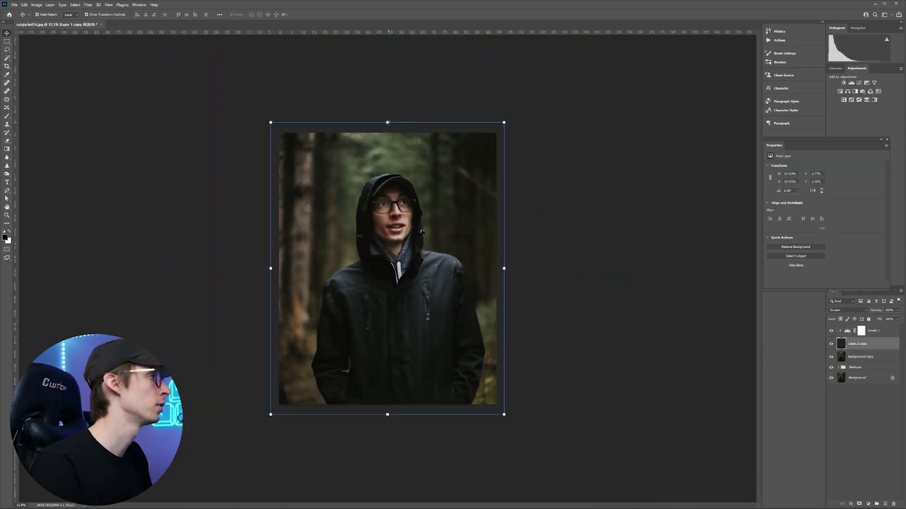
pyautogui.moveTo(388, 123); pyautogui.dragTo(395, 75)
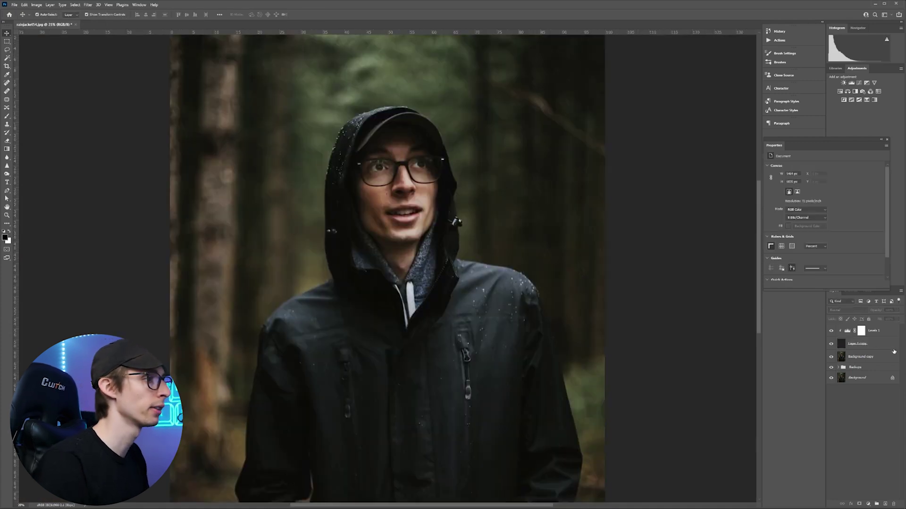
pyautogui.click(841, 343)
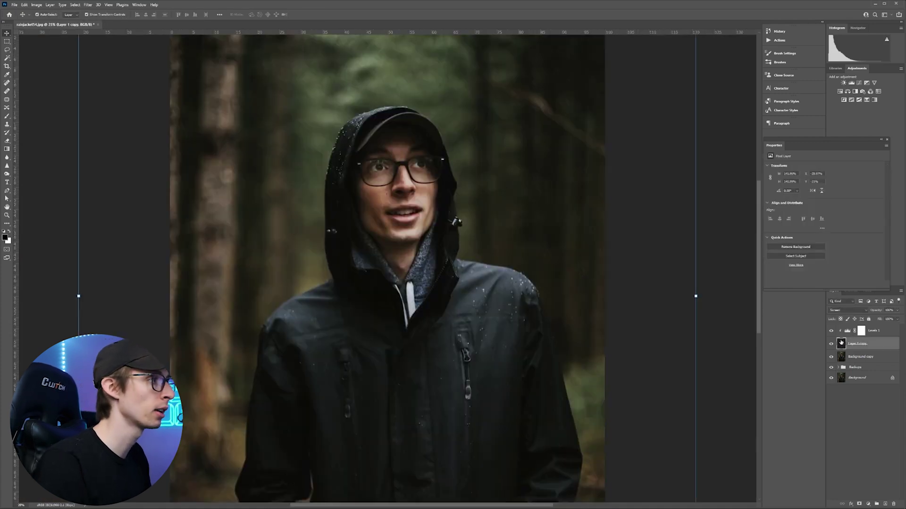
pyautogui.click(823, 400)
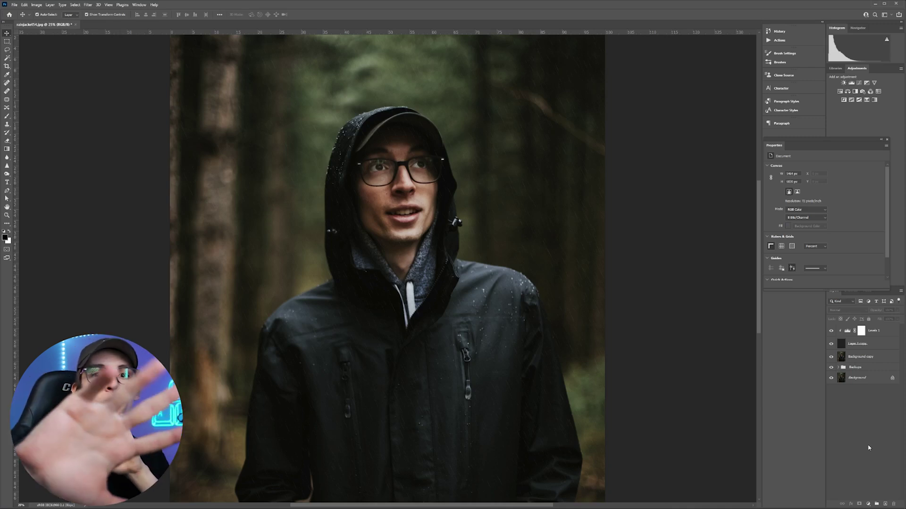
# - Duplicate the original noise layer from the Backups group and place the copy above the Levels adjustment, outside the group
pyautogui.click(856, 344)
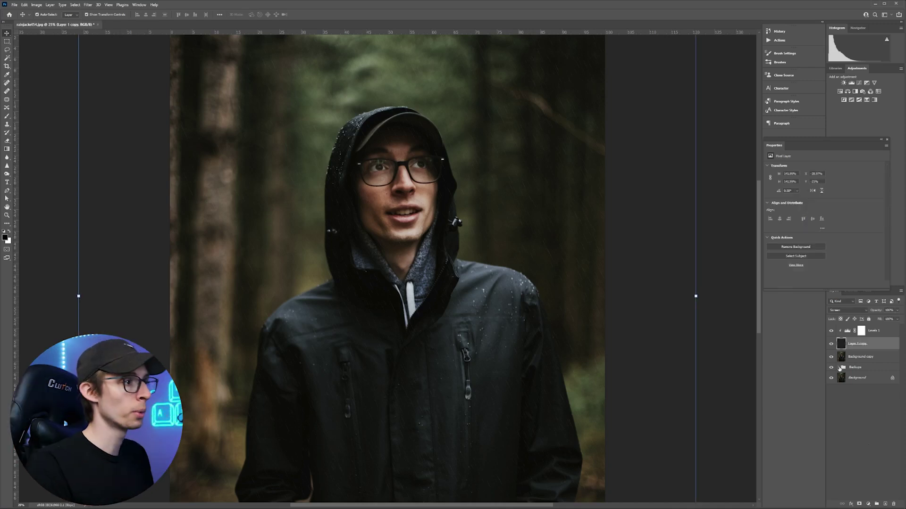
pyautogui.click(838, 367)
pyautogui.click(858, 378)
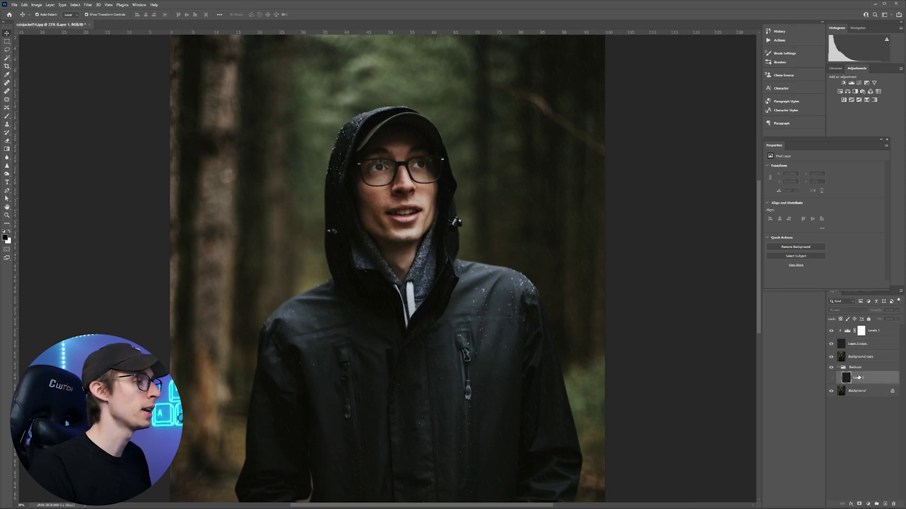
pyautogui.rightClick(860, 380)
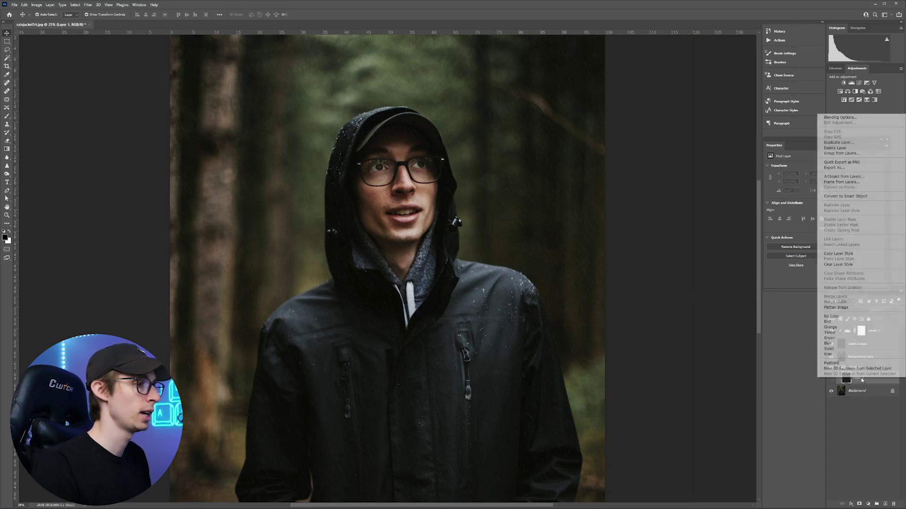
pyautogui.click(870, 440)
pyautogui.moveTo(861, 381); pyautogui.dragTo(885, 504)
pyautogui.moveTo(862, 379); pyautogui.dragTo(863, 326)
pyautogui.click(838, 380)
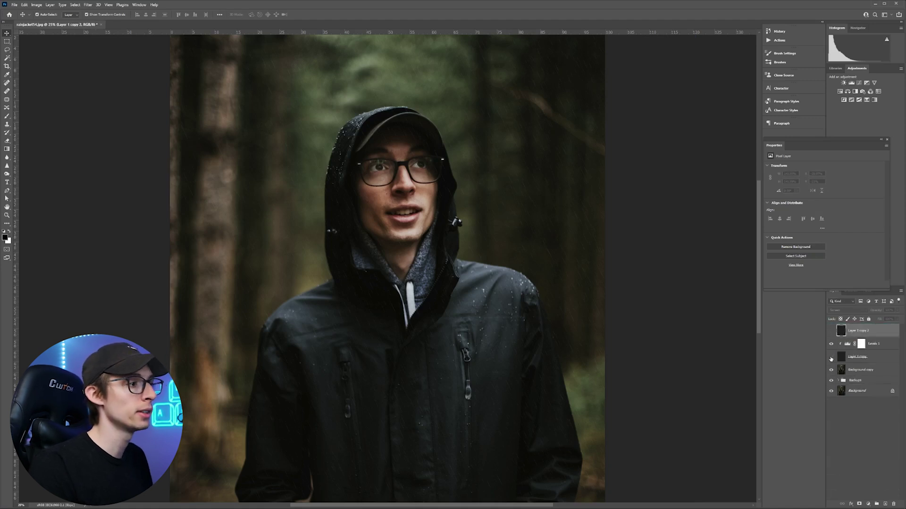
# - Hide the first rain layer, show the new noise copy in Screen mode and scale it from its center to roughly six times its size
pyautogui.scroll(-2, 717, 342)
pyautogui.scroll(1, 709, 331)
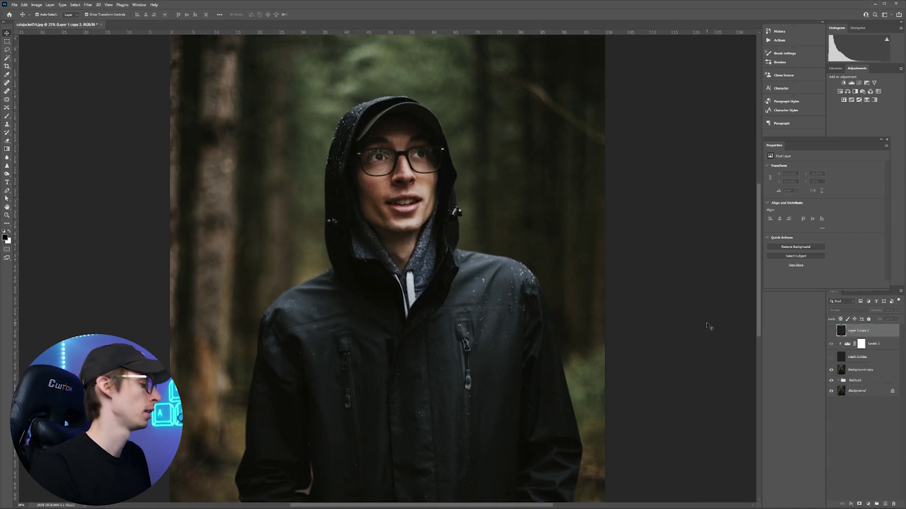
pyautogui.click(707, 324)
pyautogui.hotkey('ctrl', '-')
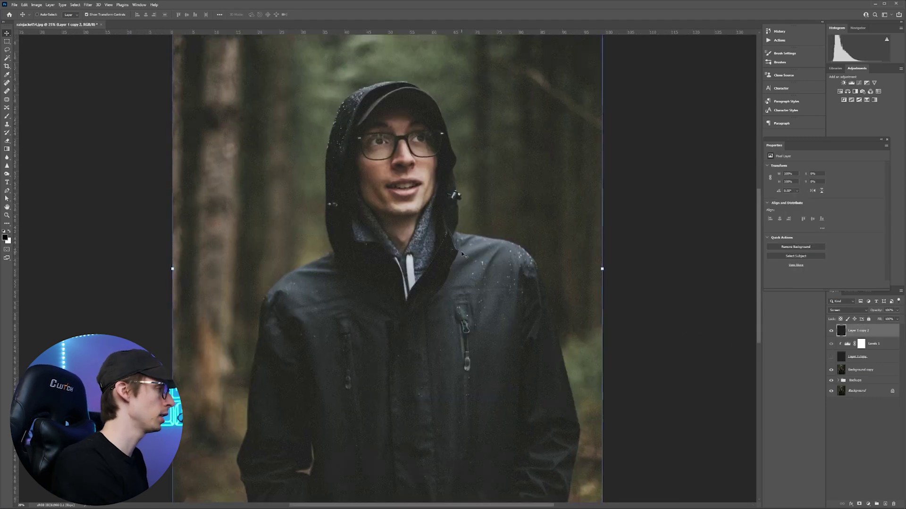
pyautogui.hotkey('ctrl', '-')
pyautogui.hotkey('ctrl', '-')
pyautogui.hotkey('ctrl', '-')
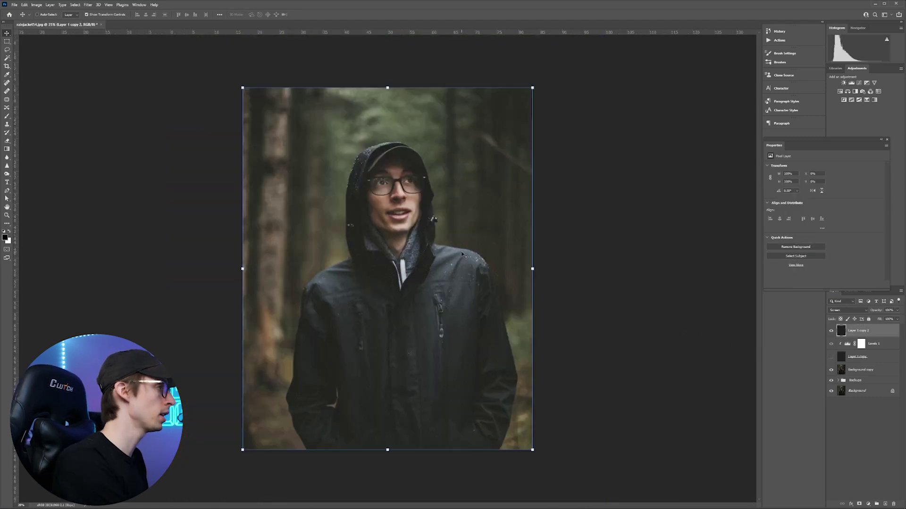
pyautogui.hotkey('ctrl', '-')
pyautogui.hotkey('ctrl', '-')
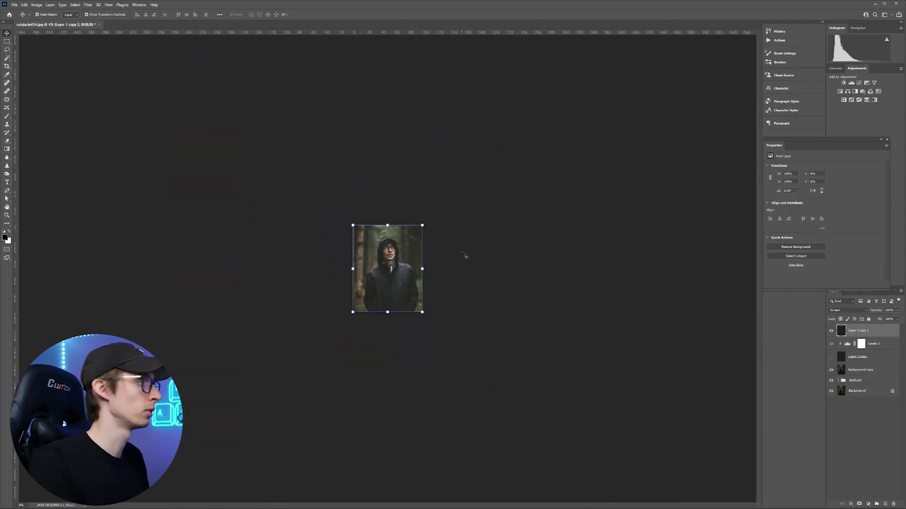
pyautogui.moveTo(387, 226); pyautogui.dragTo(387, 24)
pyautogui.press('Return')
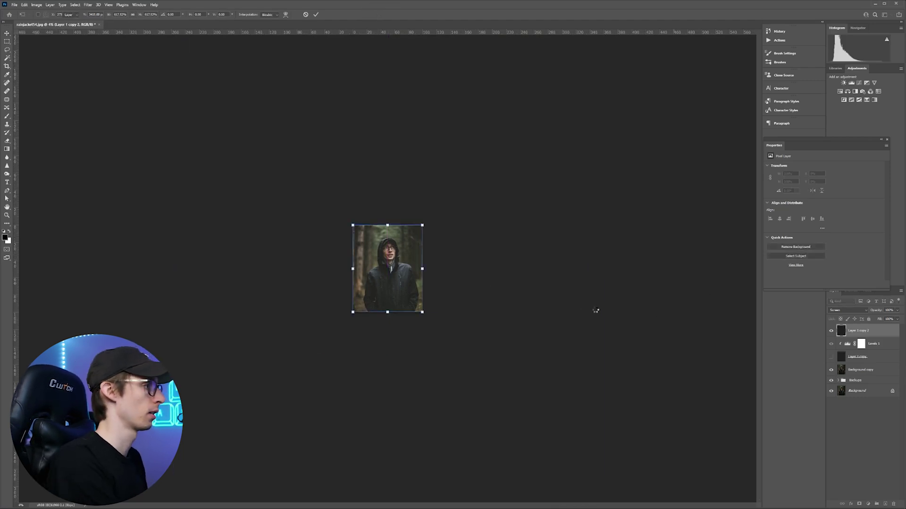
pyautogui.press('Escape')
# - Apply Motion Blur to the enlarged noise copy with an angle of -65° and a distance of 75 pixels
pyautogui.hotkey('ctrl', '+')
pyautogui.hotkey('ctrl', '+')
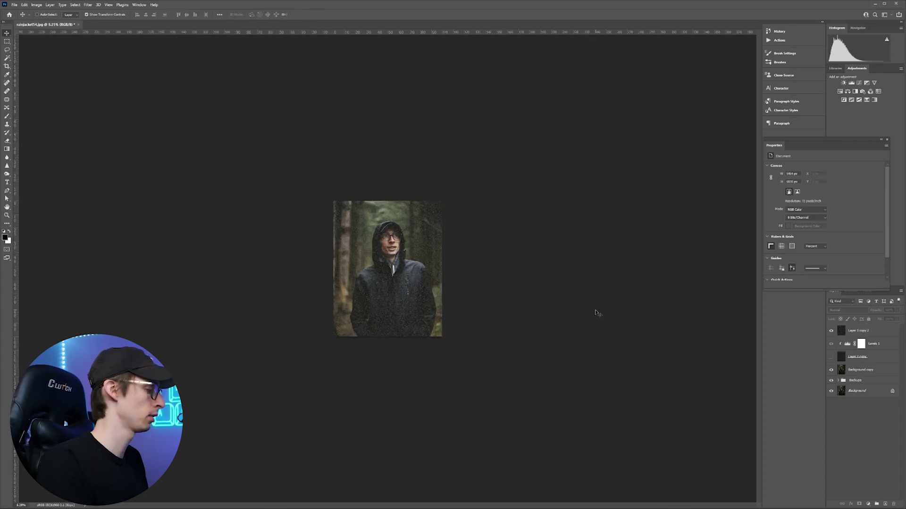
pyautogui.hotkey('ctrl', '+')
pyautogui.hotkey('ctrl', '0')
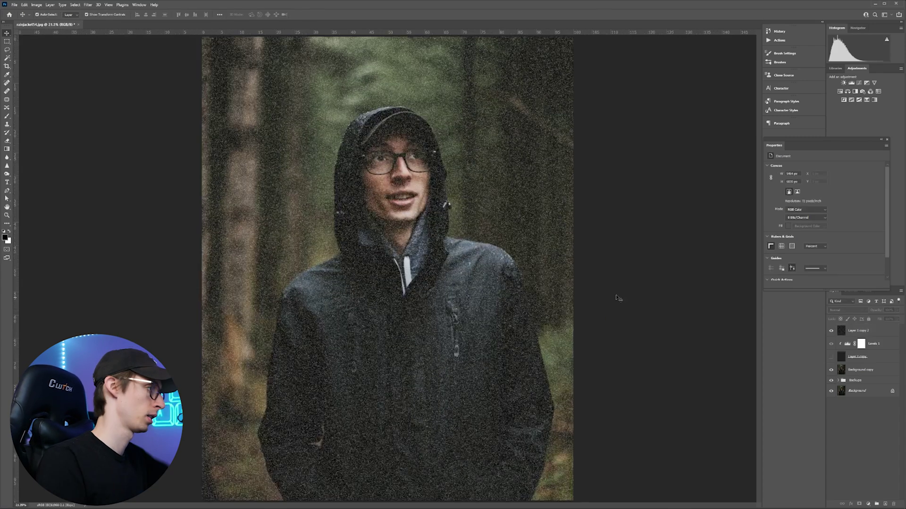
pyautogui.click(859, 331)
pyautogui.click(88, 4)
pyautogui.moveTo(95, 86)
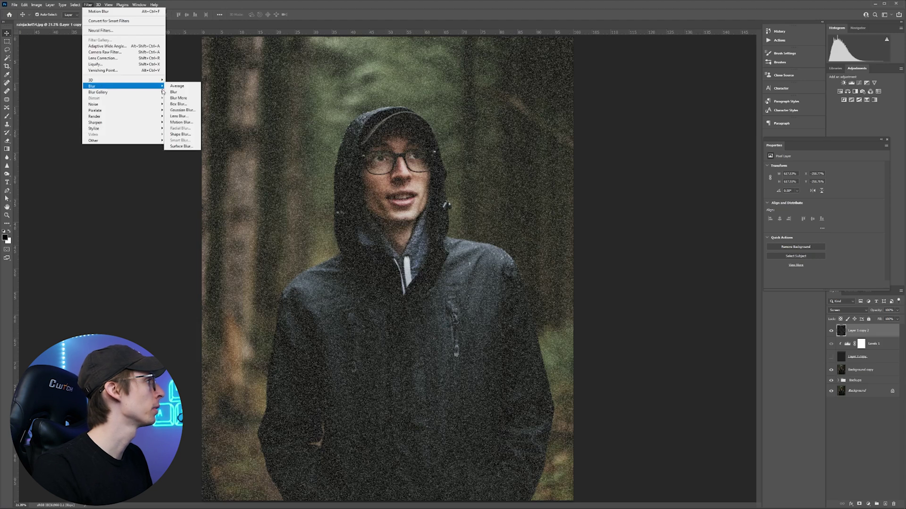
pyautogui.click(181, 122)
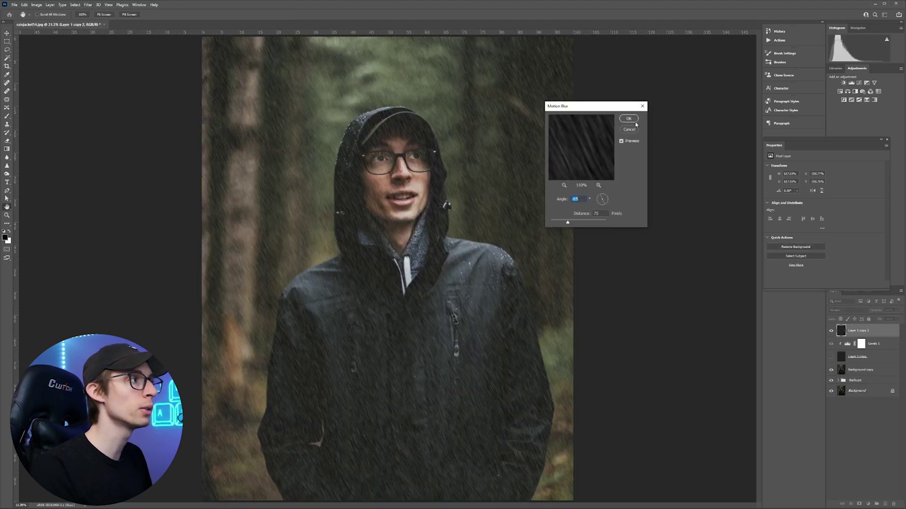
pyautogui.click(629, 119)
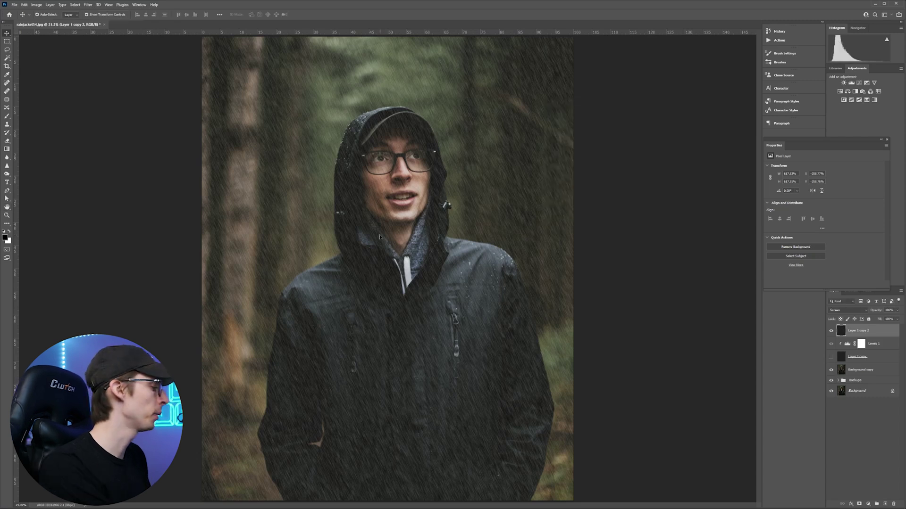
# - Copy the canvas-sized area of the blurred noise to a new layer and delete the oversized original copy
pyautogui.hotkey('ctrl', '-')
pyautogui.hotkey('ctrl', '-')
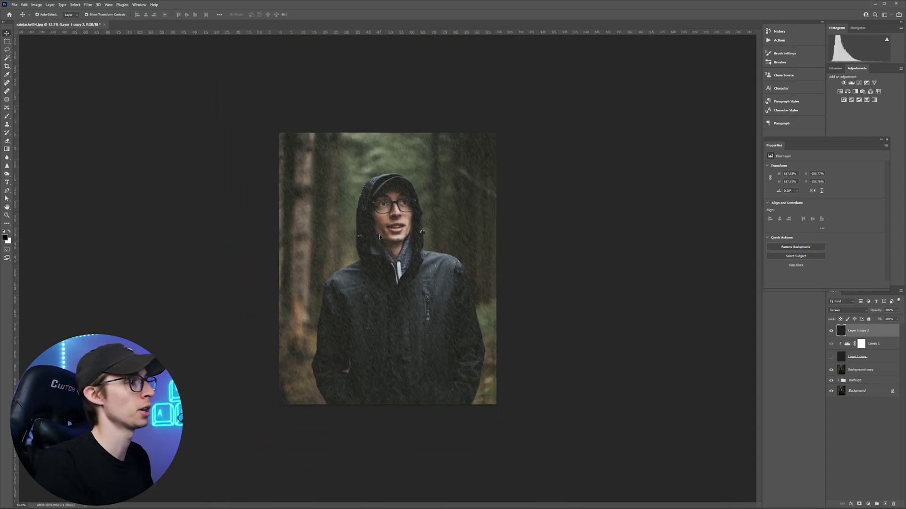
pyautogui.press('m')
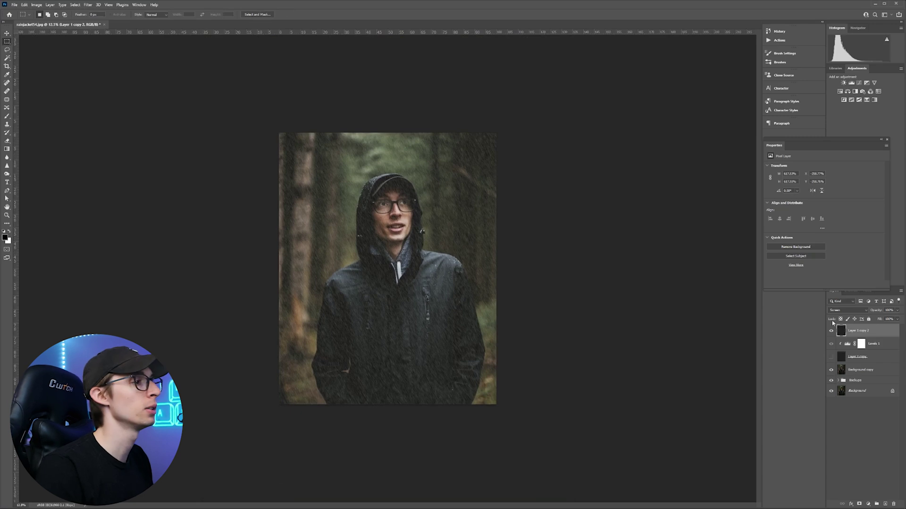
pyautogui.hotkey('ctrl', 'a')
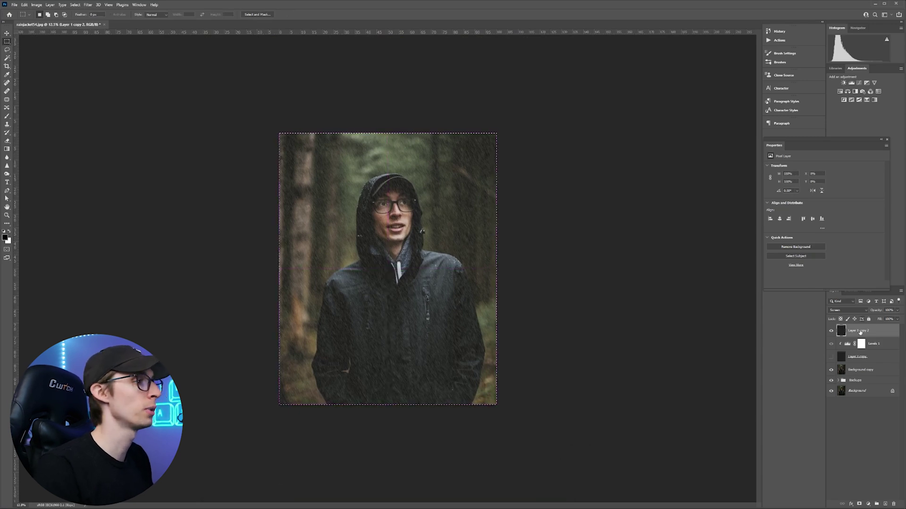
pyautogui.click(885, 504)
pyautogui.hotkey('ctrl', 'v')
pyautogui.click(832, 344)
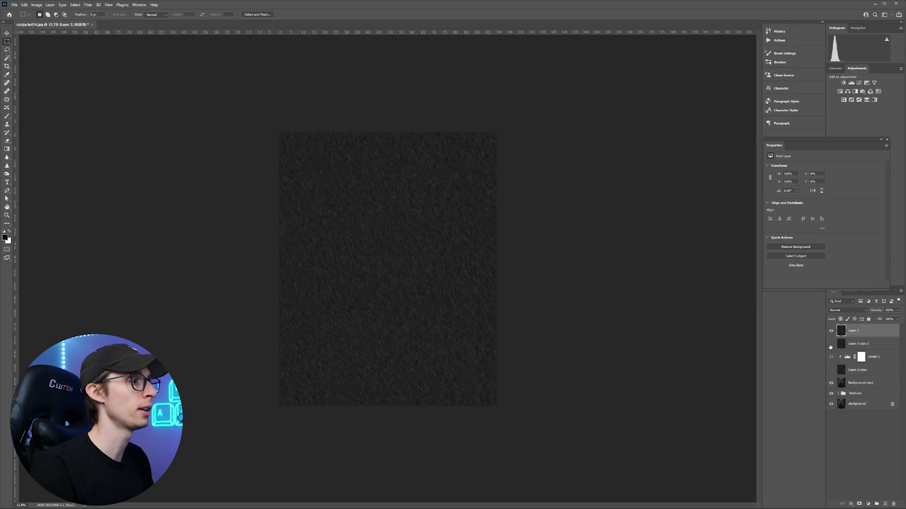
pyautogui.click(858, 349)
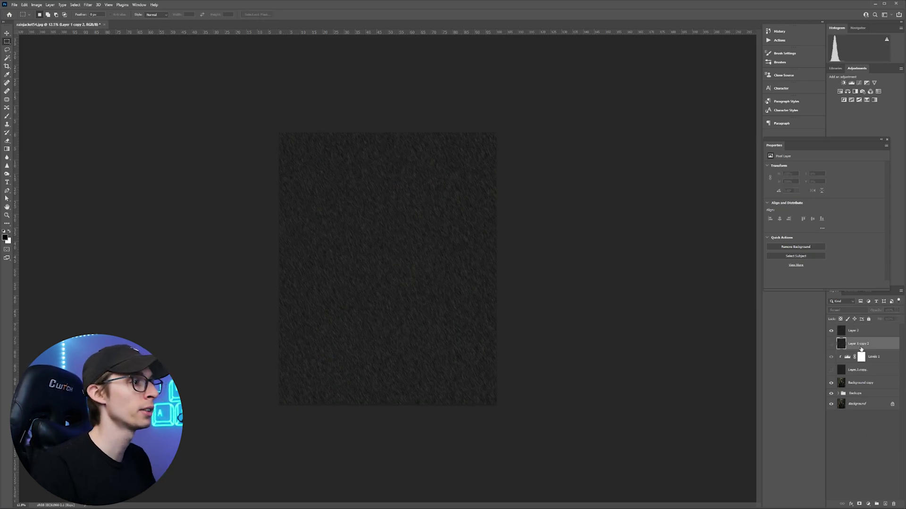
pyautogui.press('Delete')
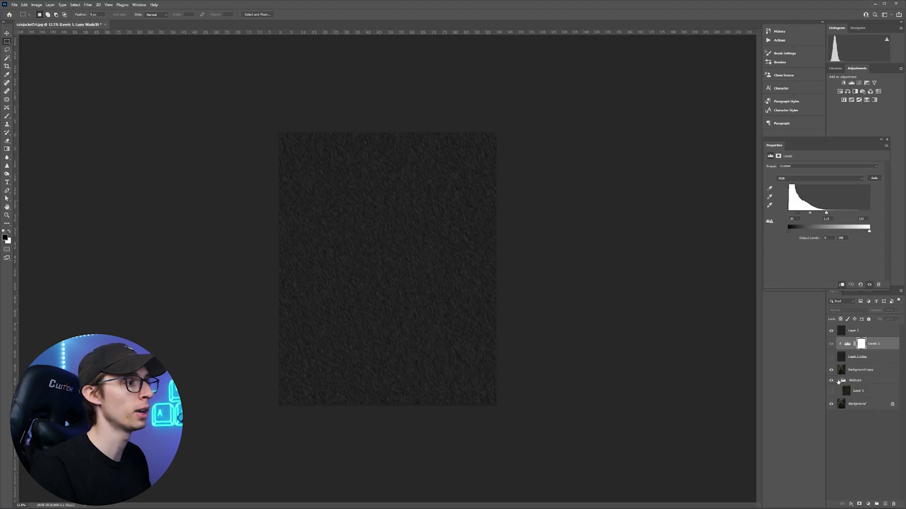
# - Set the blend mode of the new cropped rain layer to Screen
pyautogui.click(858, 335)
pyautogui.click(860, 312)
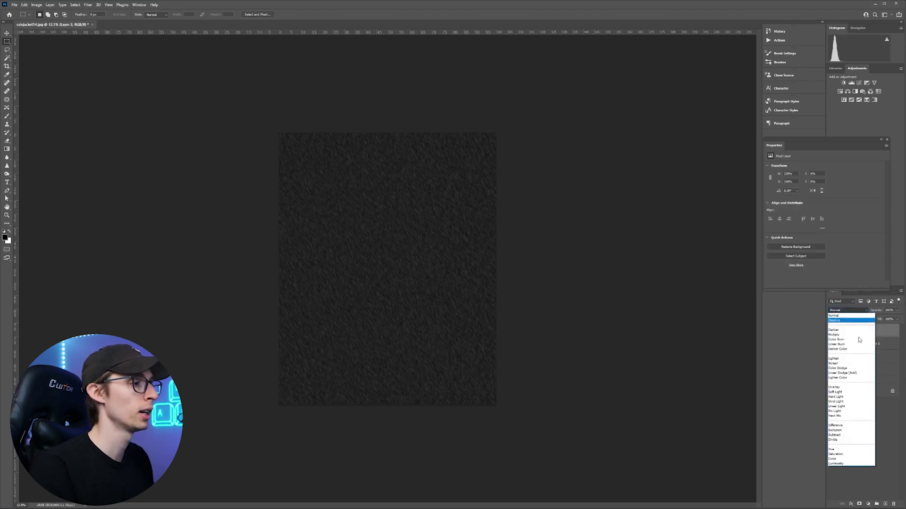
pyautogui.click(851, 364)
# - Add a Levels adjustment clipped to the new rain layer, and adjust its black and white points to isolate the streaks
pyautogui.click(850, 83)
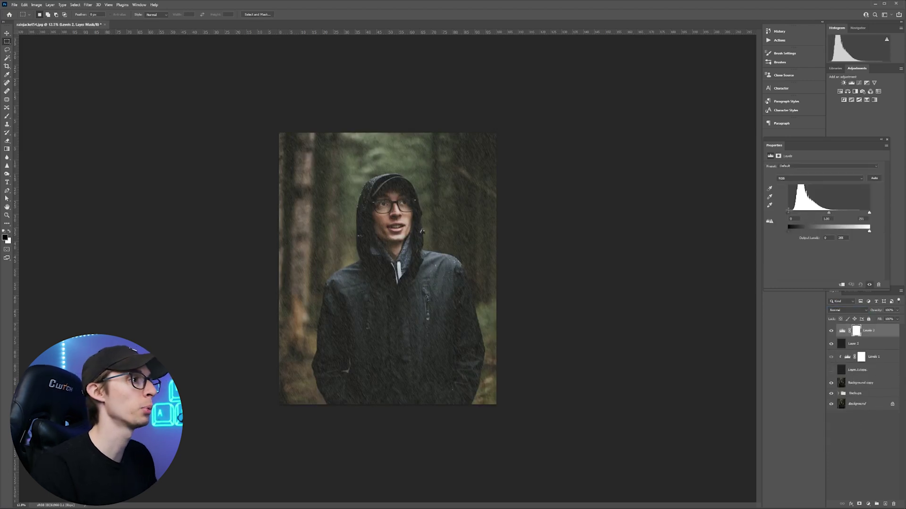
pyautogui.moveTo(789, 217); pyautogui.dragTo(848, 213)
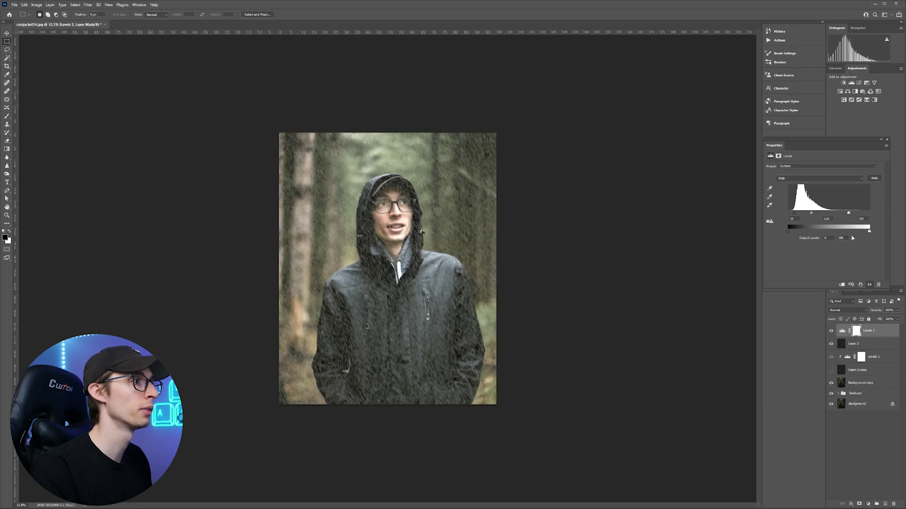
pyautogui.click(842, 285)
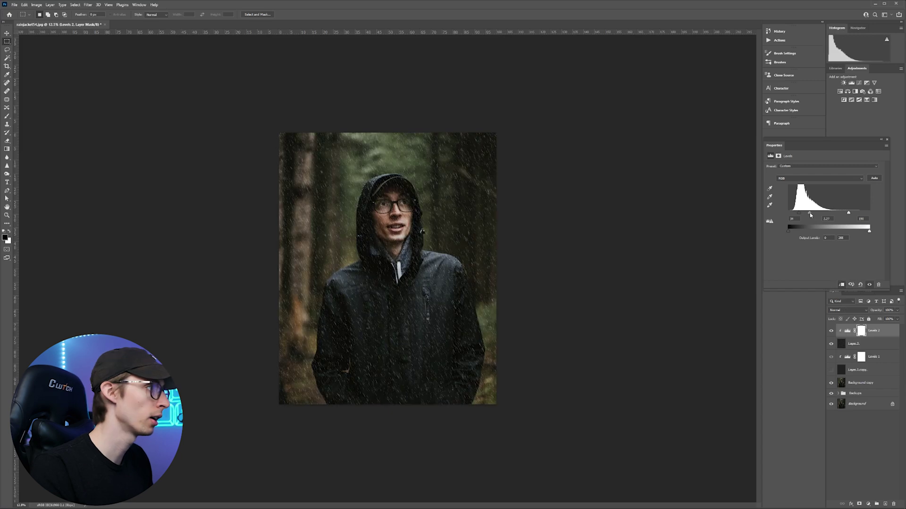
pyautogui.moveTo(810, 214); pyautogui.dragTo(803, 215)
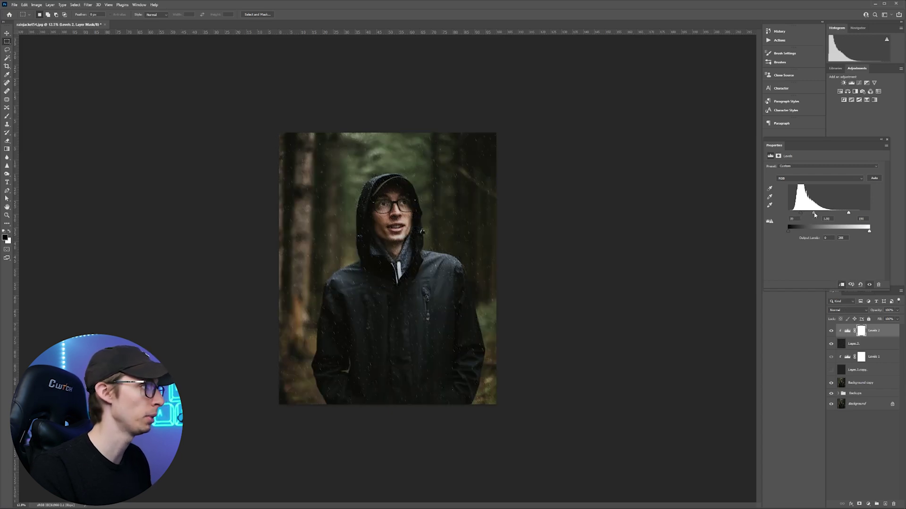
# - Scale the new rain layer up from its center to about twice its size
pyautogui.click(854, 344)
pyautogui.hotkey('ctrl', 't')
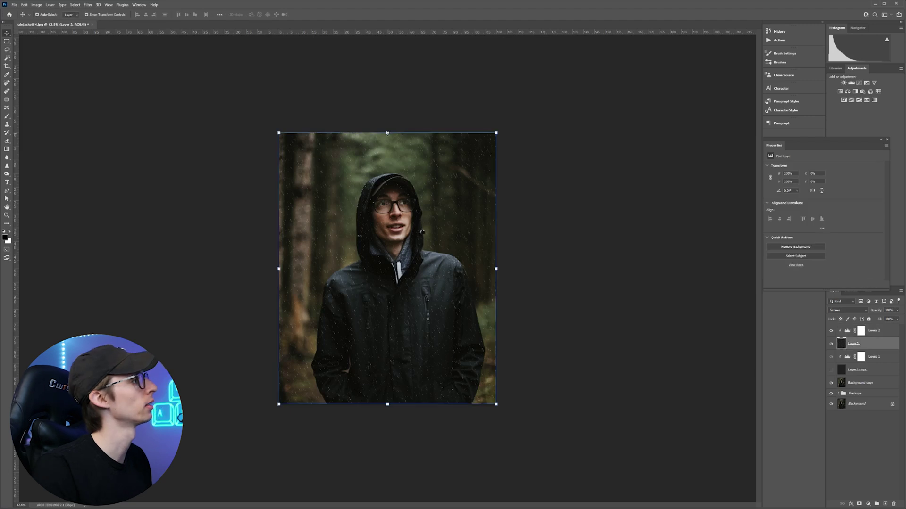
pyautogui.moveTo(387, 133); pyautogui.dragTo(463, 2)
pyautogui.press('Return')
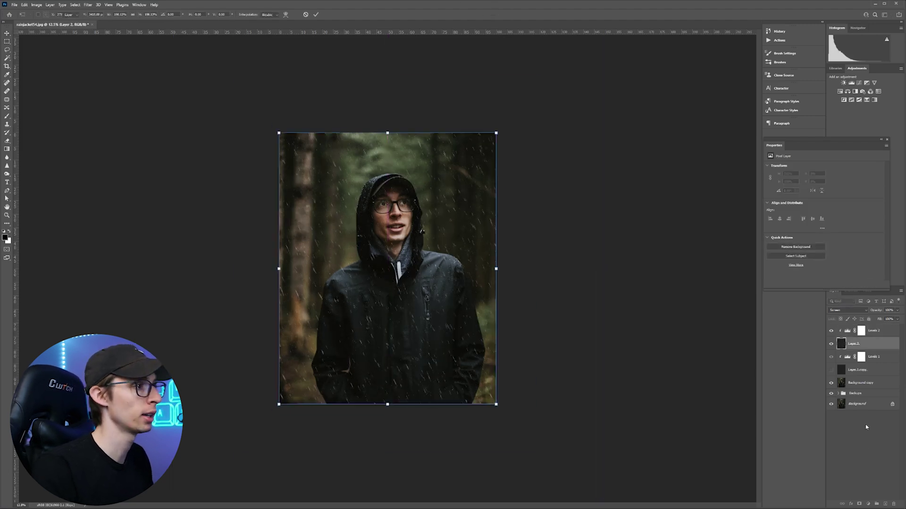
# - Darken the midtones of the Levels adjustment clipped to the enlarged rain layer to leave fewer visible streaks
pyautogui.click(861, 331)
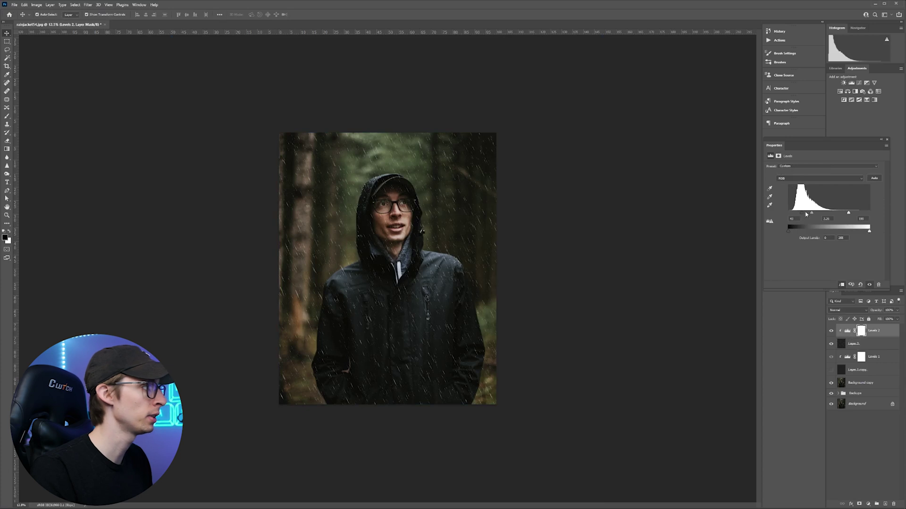
pyautogui.moveTo(811, 216); pyautogui.dragTo(817, 217)
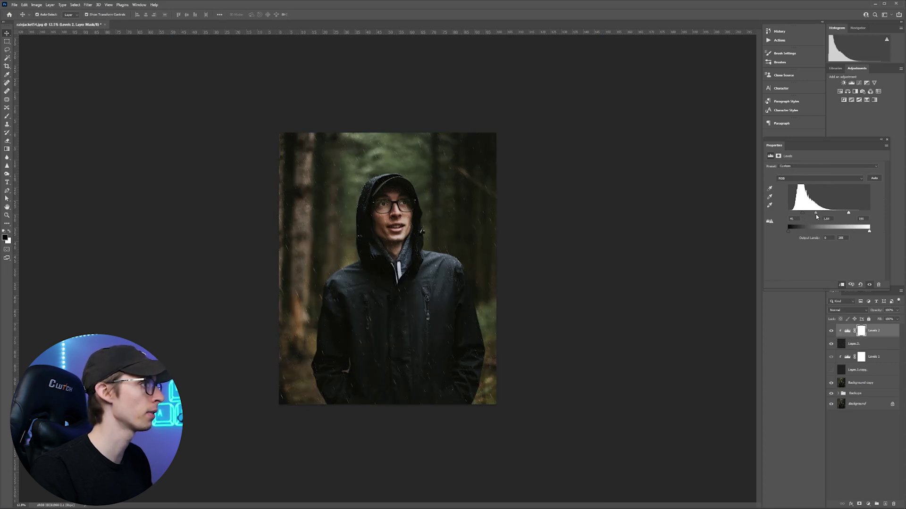
pyautogui.click(578, 376)
pyautogui.hotkey('ctrl', '+')
pyautogui.hotkey('ctrl', '-')
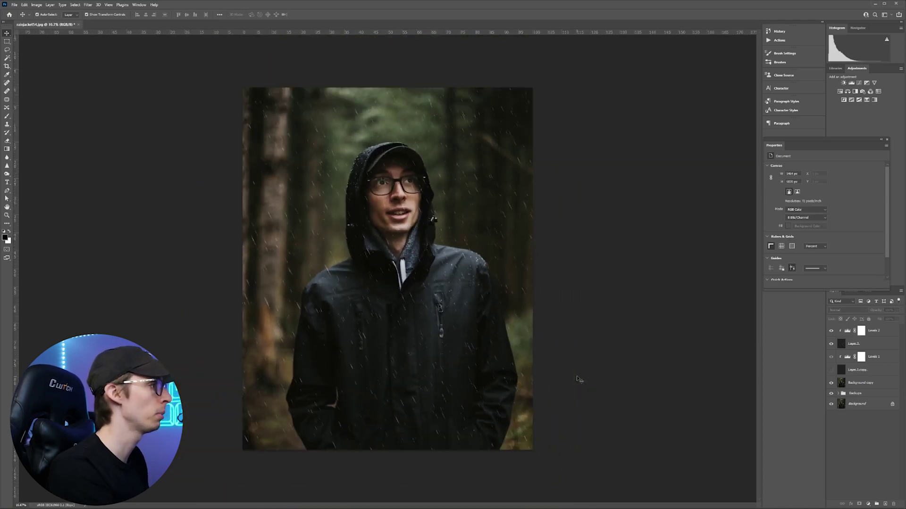
pyautogui.click(878, 344)
pyautogui.keyDown('shift'); pyautogui.click(878, 333); pyautogui.keyUp('shift')
pyautogui.rightClick(885, 335)
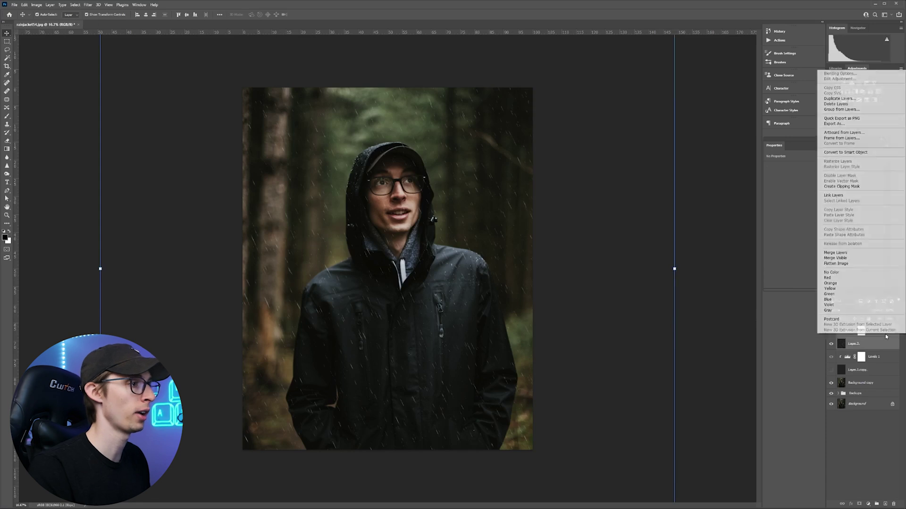
pyautogui.click(868, 377)
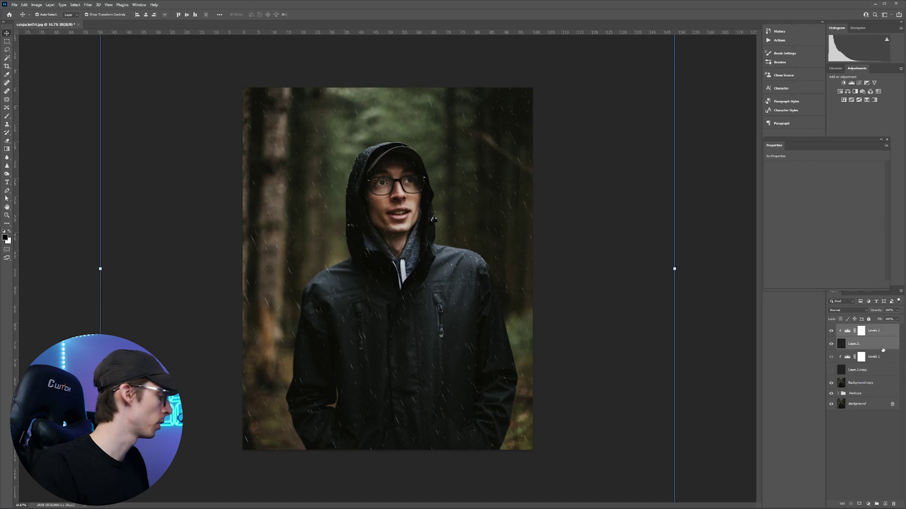
pyautogui.moveTo(876, 347); pyautogui.dragTo(885, 504)
pyautogui.click(831, 344)
pyautogui.moveTo(858, 346); pyautogui.dragTo(859, 420)
# - Merge the enlarged rain layer with its clipped Levels adjustment into a single layer
pyautogui.click(878, 344)
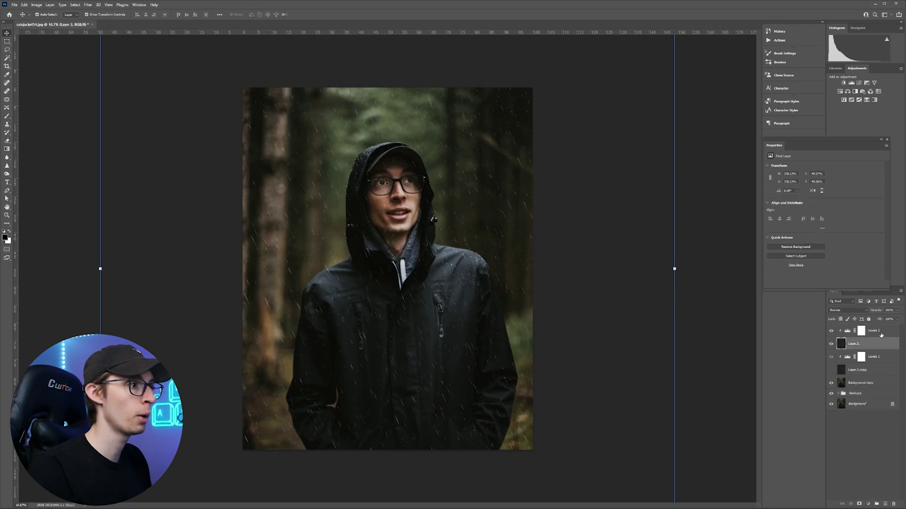
pyautogui.keyDown('ctrl'); pyautogui.click(880, 332); pyautogui.keyUp('ctrl')
pyautogui.rightClick(880, 332)
pyautogui.click(854, 249)
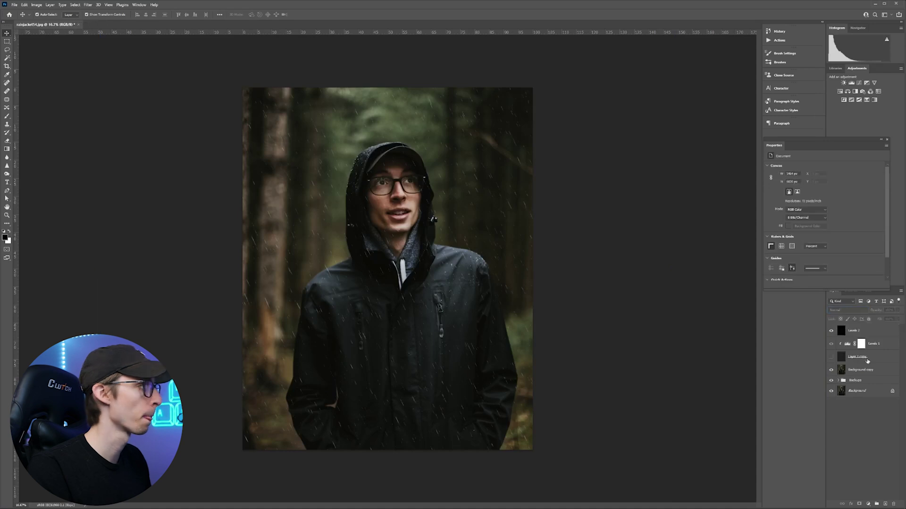
# - Apply a Box Blur with a radius of 18 pixels to the merged rain layer
pyautogui.click(88, 5)
pyautogui.moveTo(110, 86)
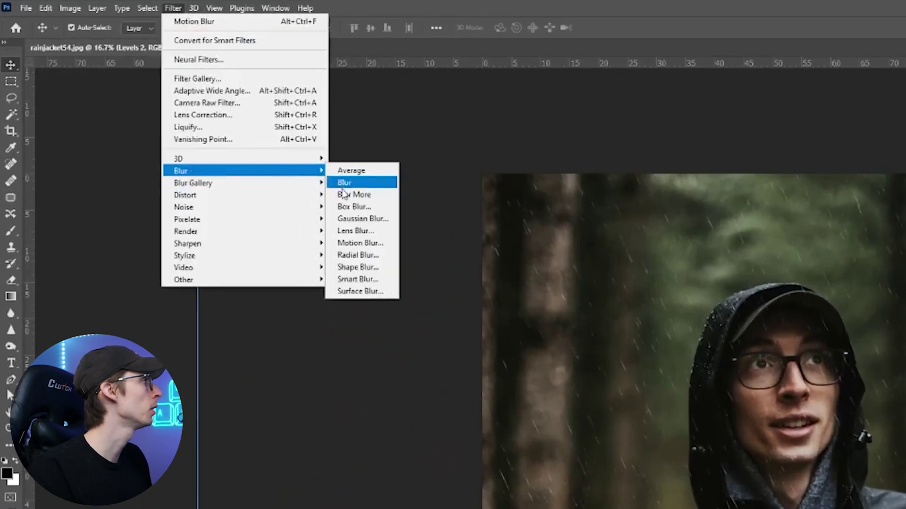
pyautogui.click(356, 206)
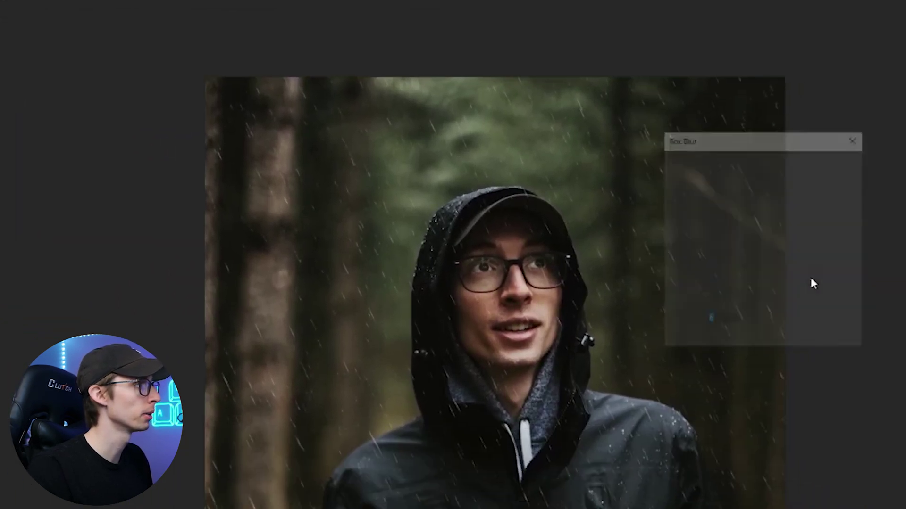
pyautogui.moveTo(675, 342)
pyautogui.mouseDown()
pyautogui.moveTo(686, 343)
pyautogui.moveTo(665, 336)
pyautogui.mouseUp()
pyautogui.write('18')
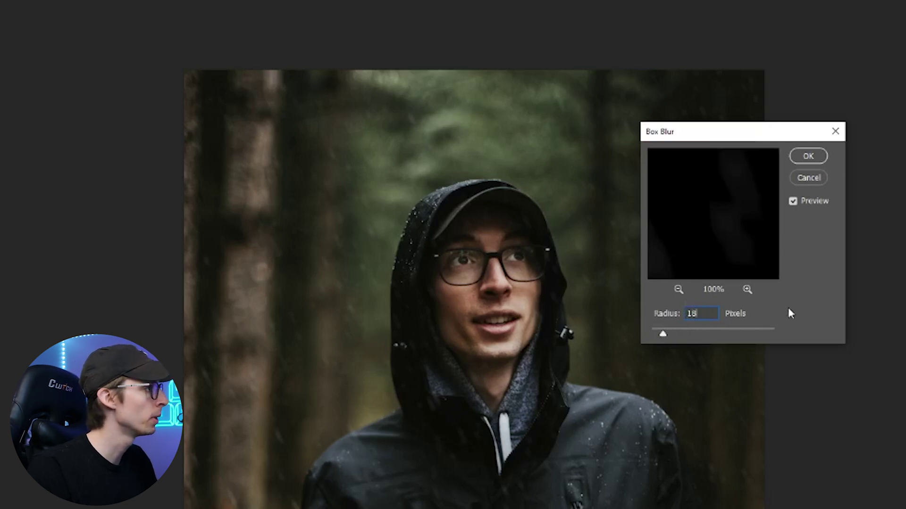
pyautogui.doubleClick(717, 312)
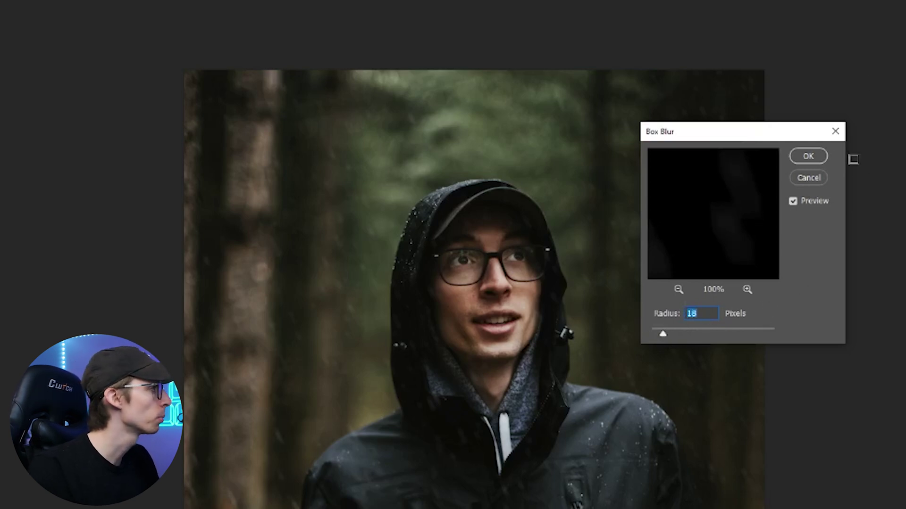
pyautogui.click(813, 155)
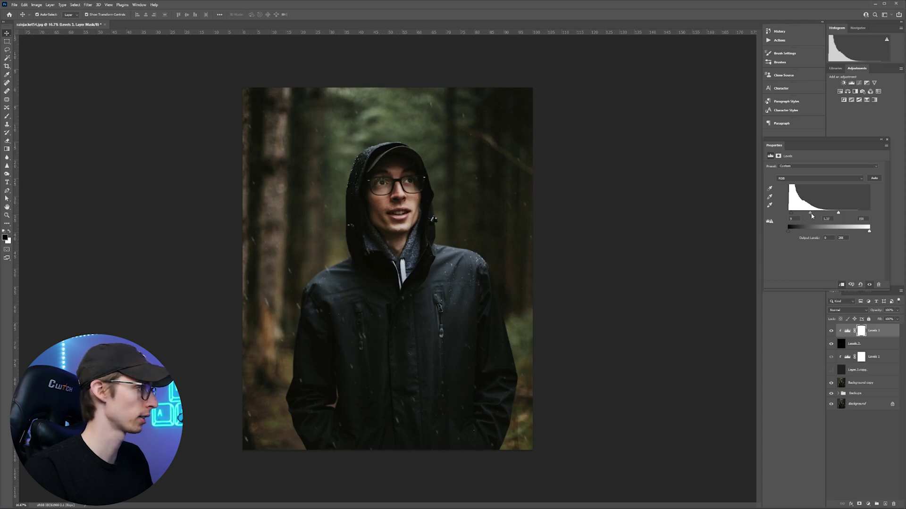
pyautogui.click(643, 297)
pyautogui.click(50, 5)
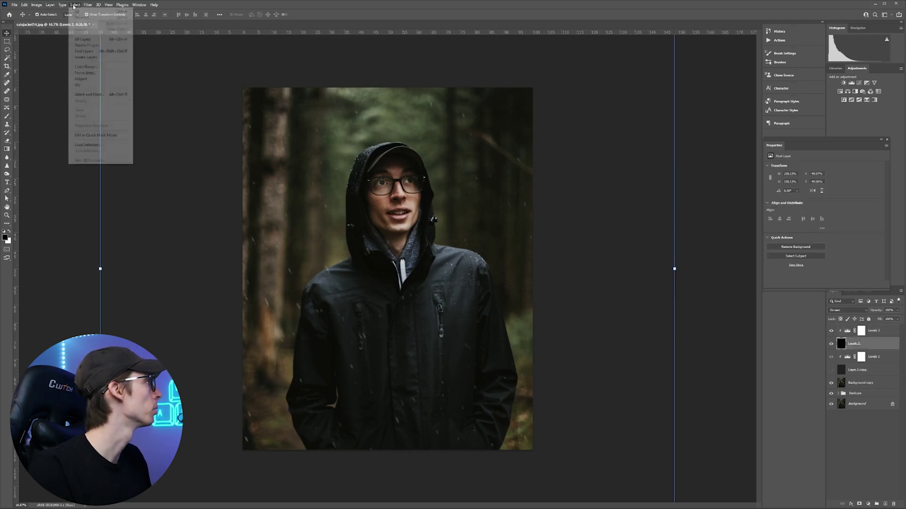
pyautogui.click(869, 427)
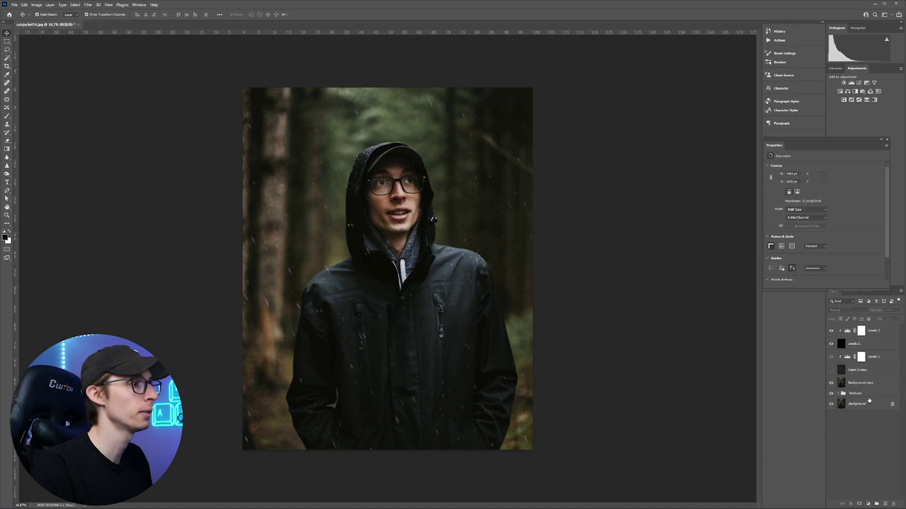
# - Scale the blurred rain layer up from its center to more than twice its size
pyautogui.click(869, 347)
pyautogui.moveTo(674, 269); pyautogui.dragTo(792, 267)
pyautogui.scroll(-3, 746, 264)
pyautogui.moveTo(541, 255); pyautogui.dragTo(560, 253)
pyautogui.press('Return')
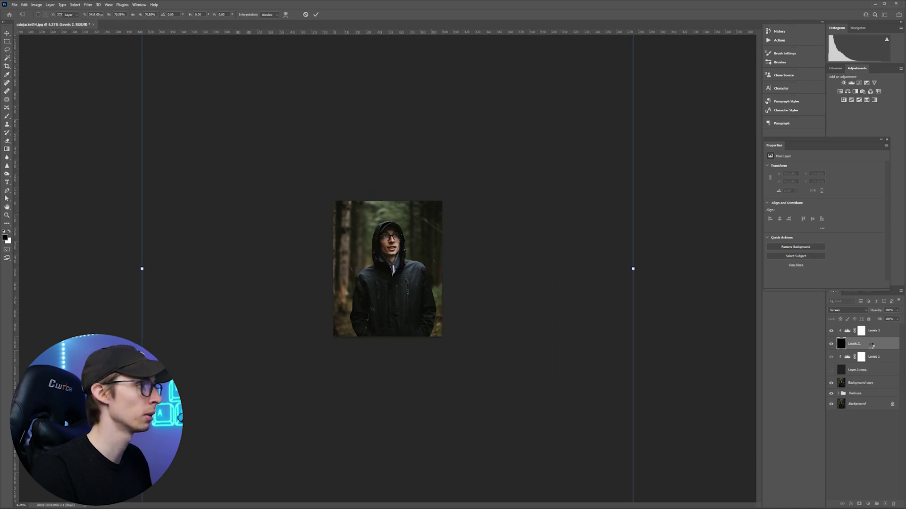
pyautogui.hotkey('ctrl', '+')
pyautogui.hotkey('ctrl', '+')
pyautogui.hotkey('ctrl', '+')
pyautogui.press('Return')
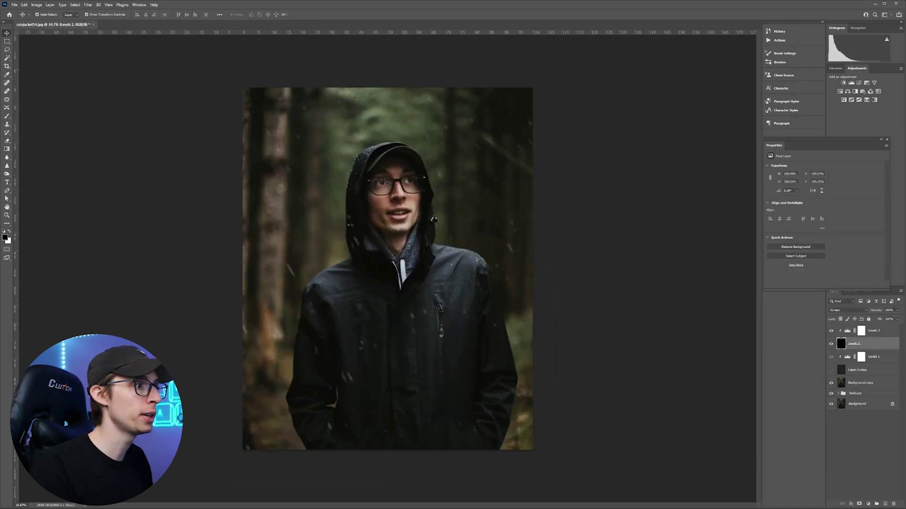
# - Lower the opacity of the blurred foreground rain layer, and set the fine rain layer's opacity to 90%
pyautogui.moveTo(897, 312); pyautogui.dragTo(888, 319)
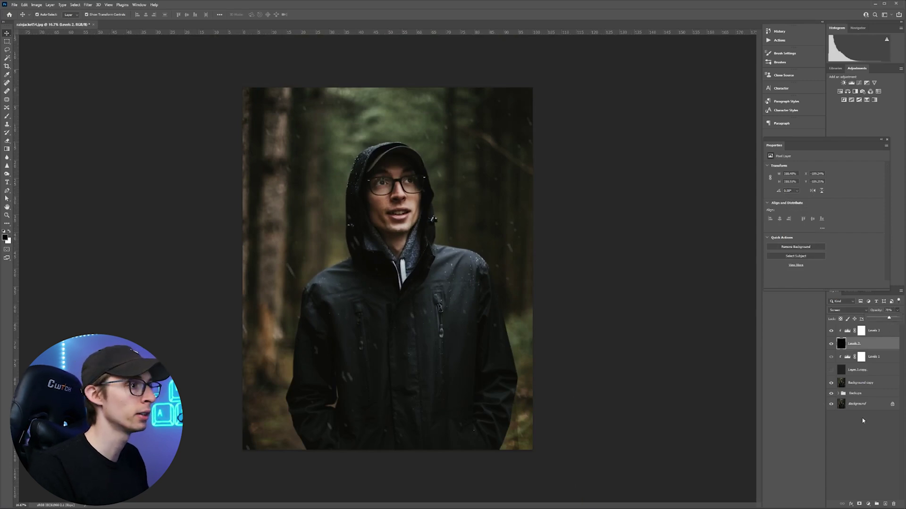
pyautogui.click(873, 389)
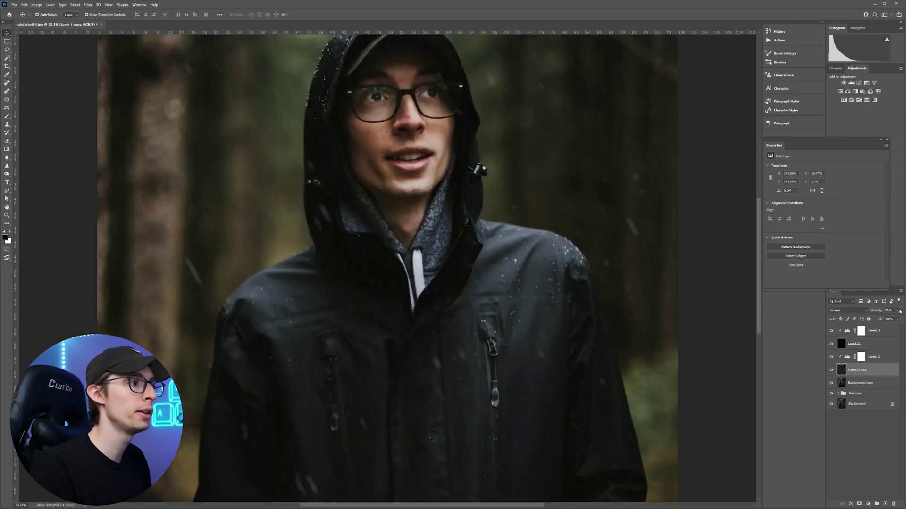
pyautogui.click(897, 311)
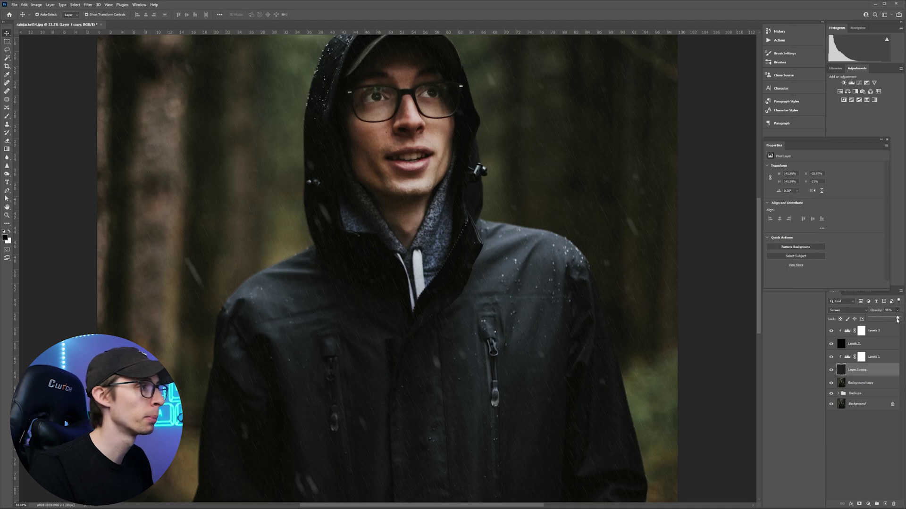
pyautogui.moveTo(898, 319)
pyautogui.mouseDown()
pyautogui.moveTo(882, 319)
pyautogui.moveTo(899, 319)
pyautogui.mouseUp()
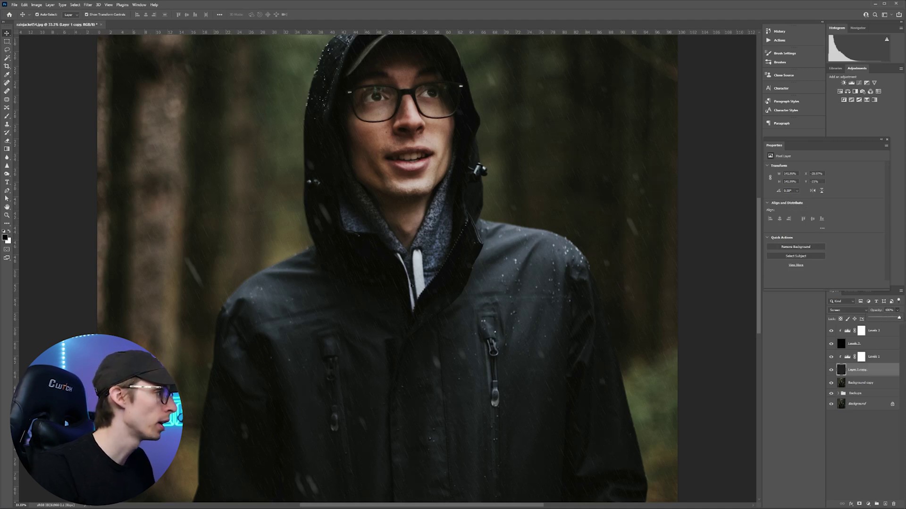
pyautogui.moveTo(899, 318); pyautogui.dragTo(896, 319)
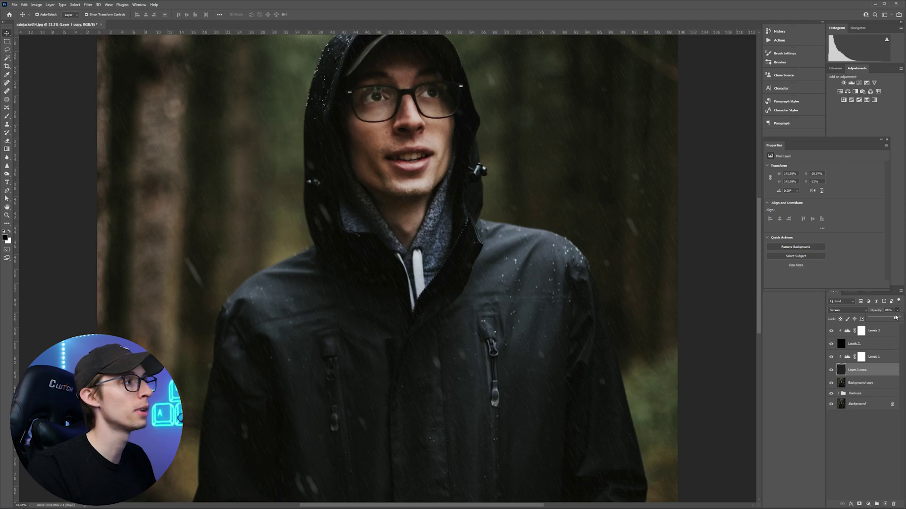
pyautogui.moveTo(896, 320); pyautogui.dragTo(897, 320)
pyautogui.click(861, 459)
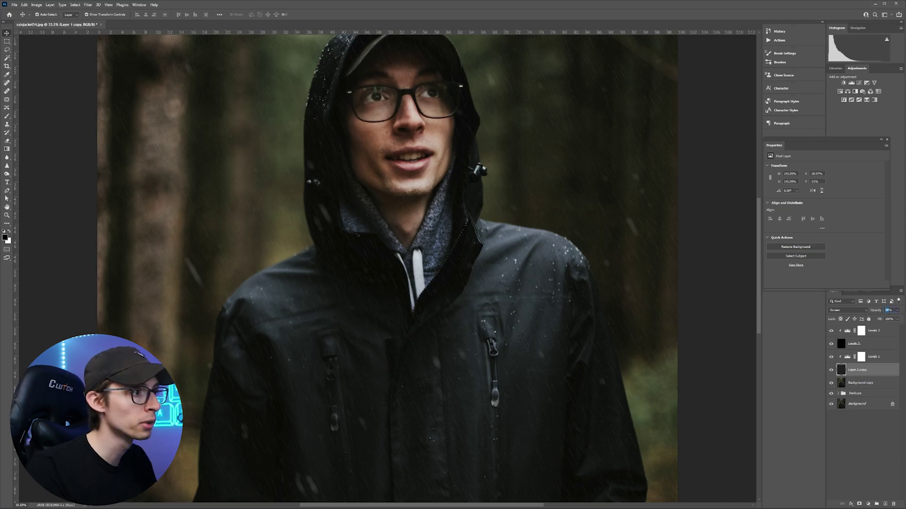
# - Add a layer mask to the fine rain layer, and set the brush to 100% opacity, 0% hardness and a size of 1457 px
pyautogui.press('b')
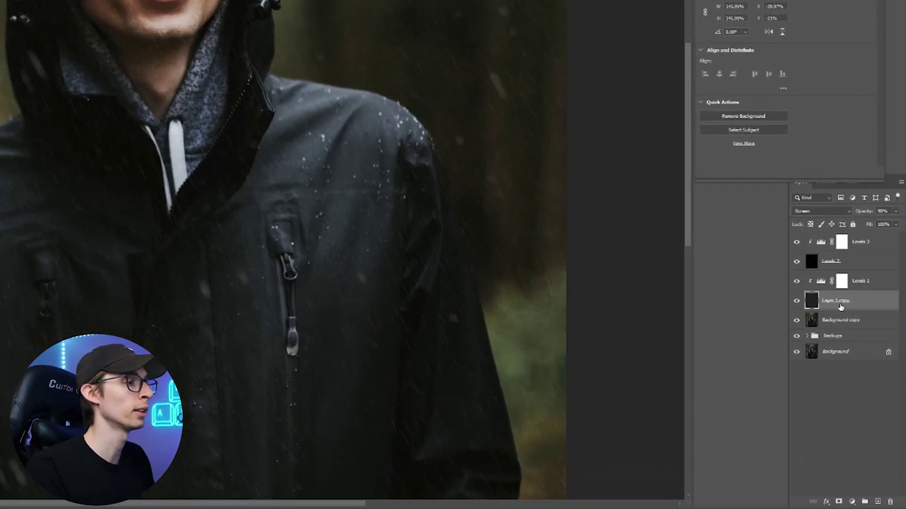
pyautogui.click(838, 502)
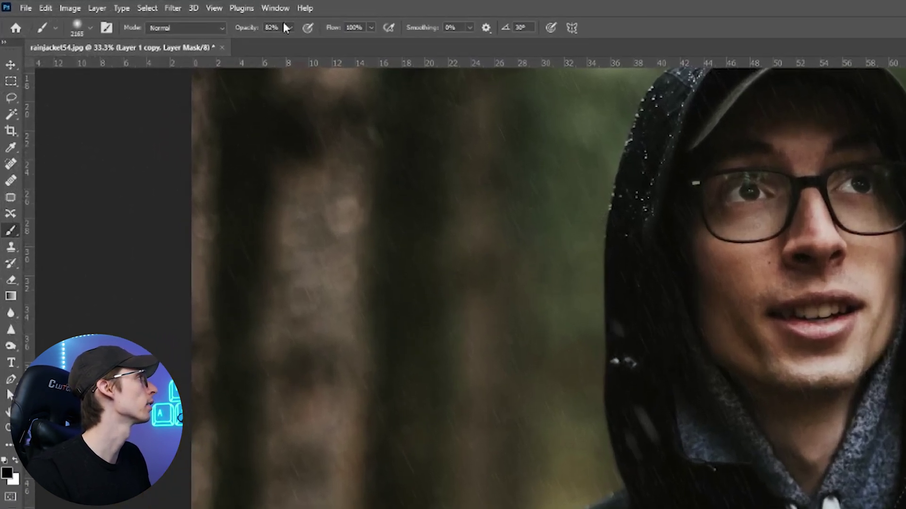
pyautogui.click(147, 14)
pyautogui.moveTo(289, 45); pyautogui.dragTo(297, 43)
pyautogui.moveTo(273, 28); pyautogui.dragTo(251, 25)
pyautogui.press('BackSpace')
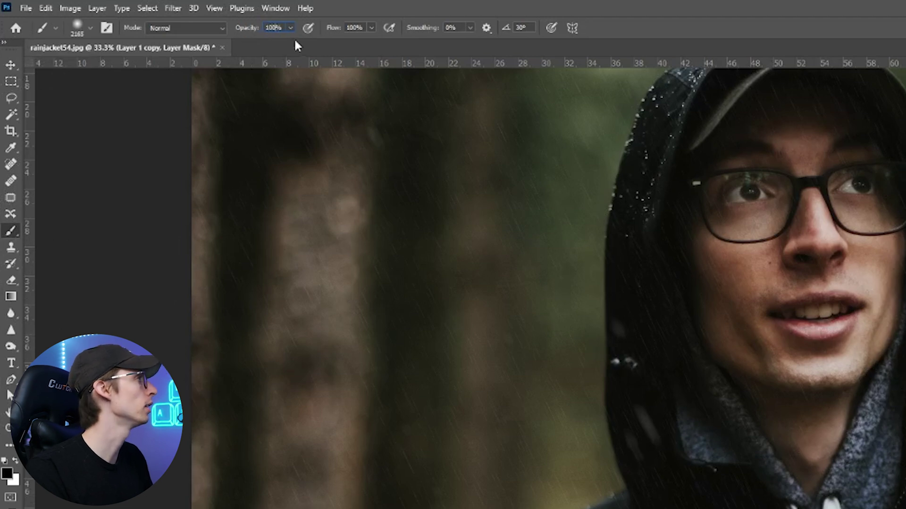
pyautogui.click(90, 28)
pyautogui.click(69, 98)
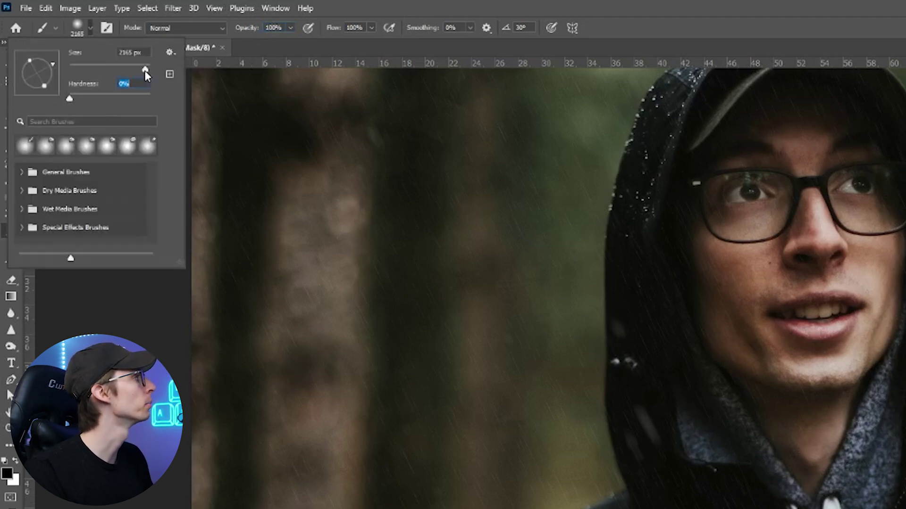
pyautogui.moveTo(144, 71); pyautogui.dragTo(143, 69)
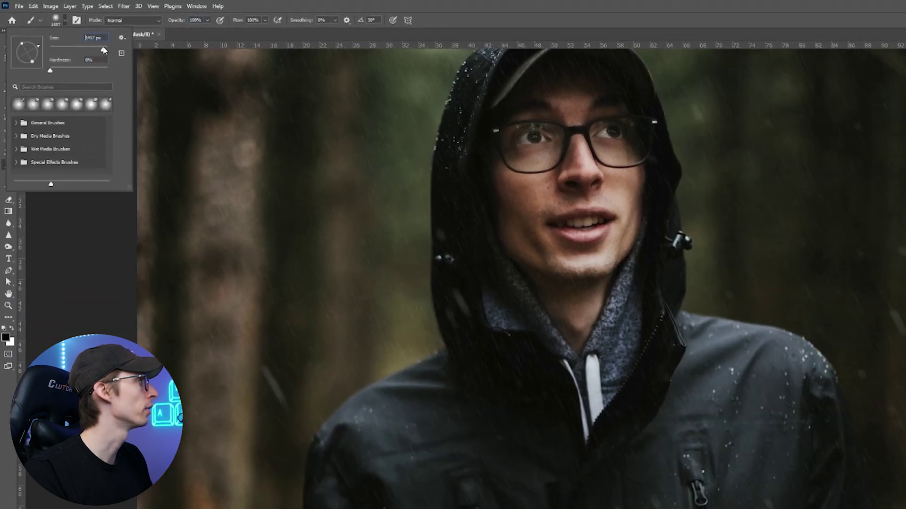
pyautogui.click(555, 143)
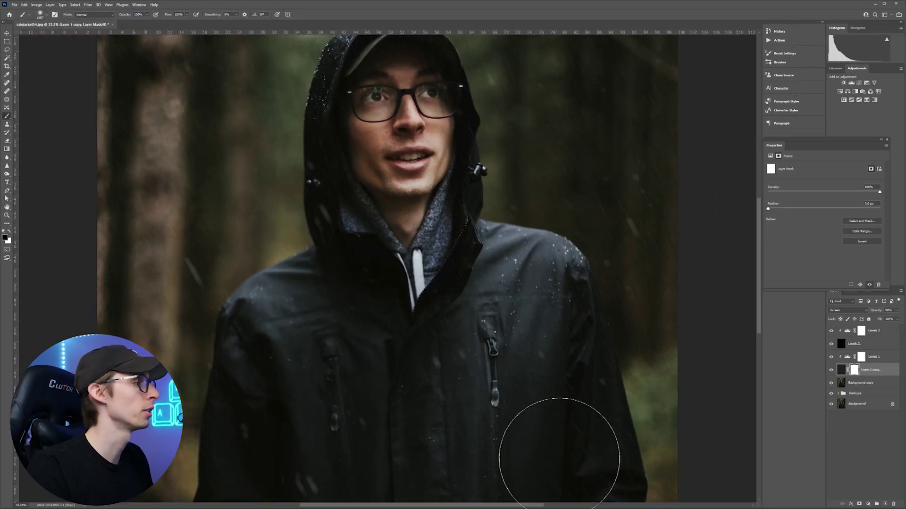
# - Paint black on the fine rain layer's mask over the man's jacket and face to hide the streaks there
pyautogui.moveTo(559, 453)
pyautogui.mouseDown()
pyautogui.moveTo(564, 432)
pyautogui.moveTo(521, 293)
pyautogui.moveTo(389, 257)
pyautogui.moveTo(405, 169)
pyautogui.moveTo(396, 121)
pyautogui.mouseUp()
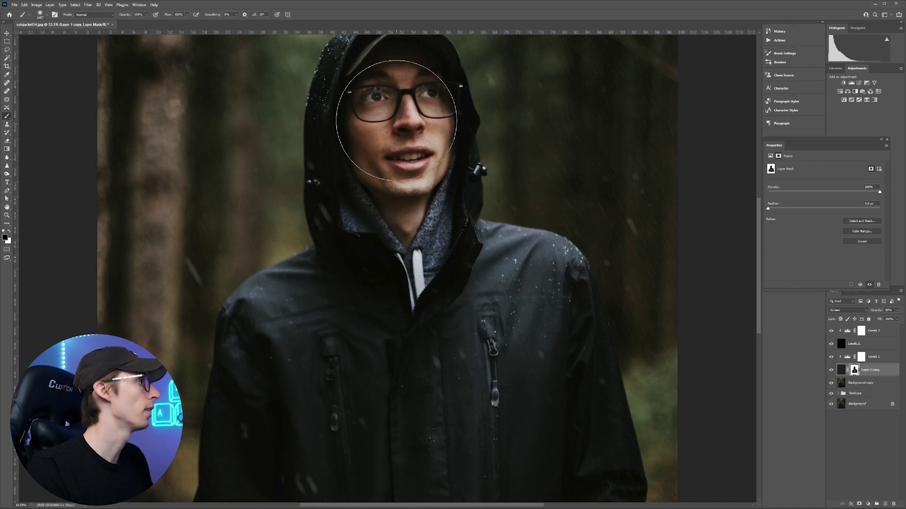